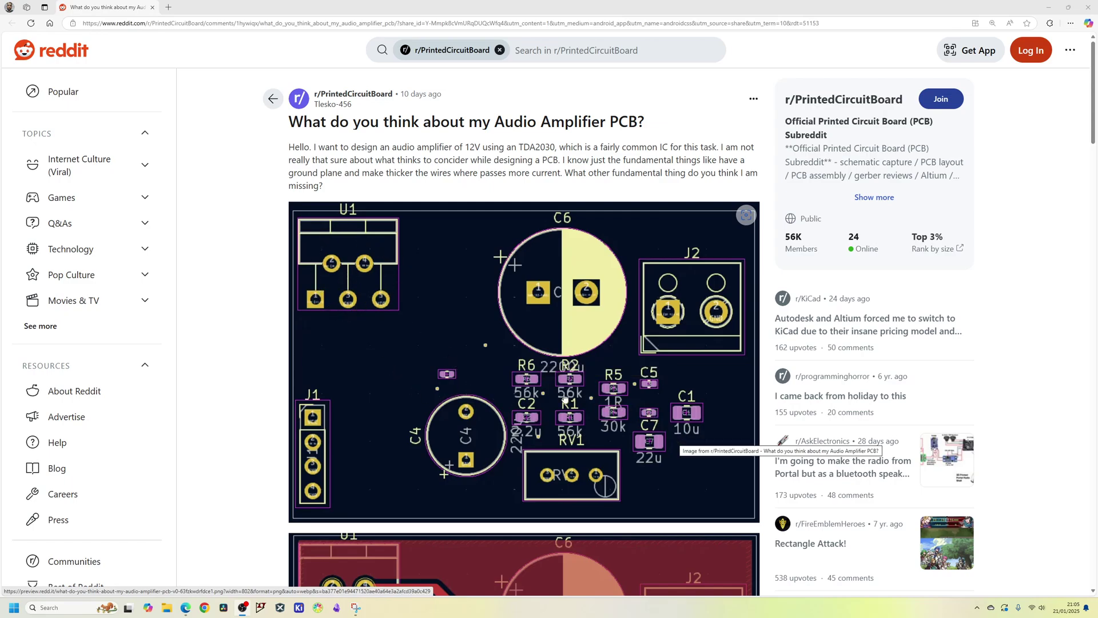
Scroll through the PCBWay homepage to look over its services
scroll(582, 429, down, 1)
scroll(583, 400, down, 6)
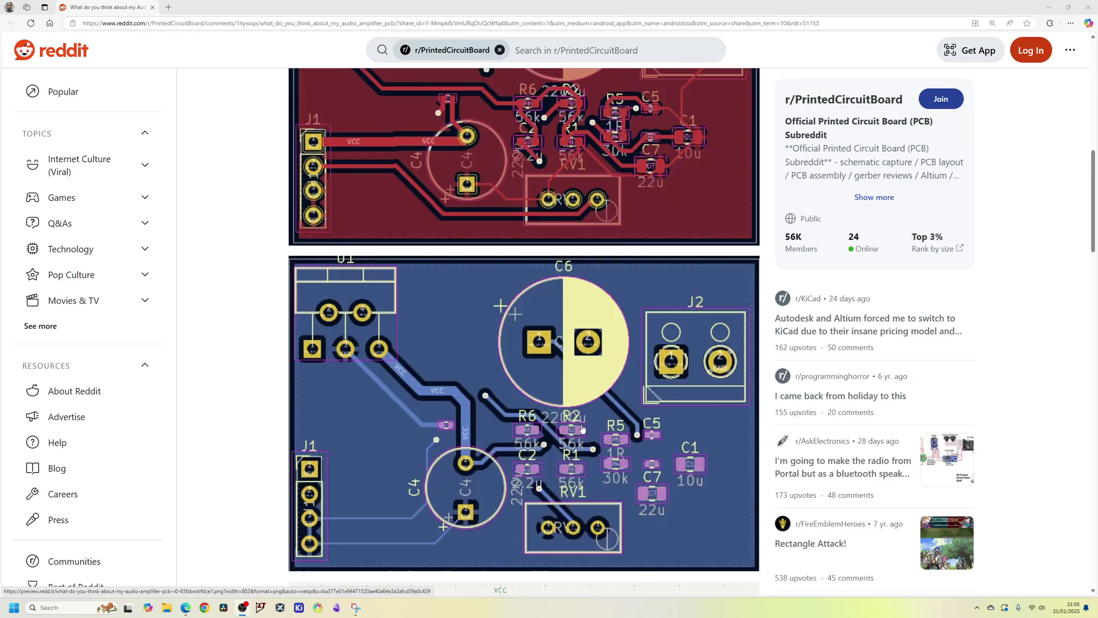
scroll(590, 370, up, 2)
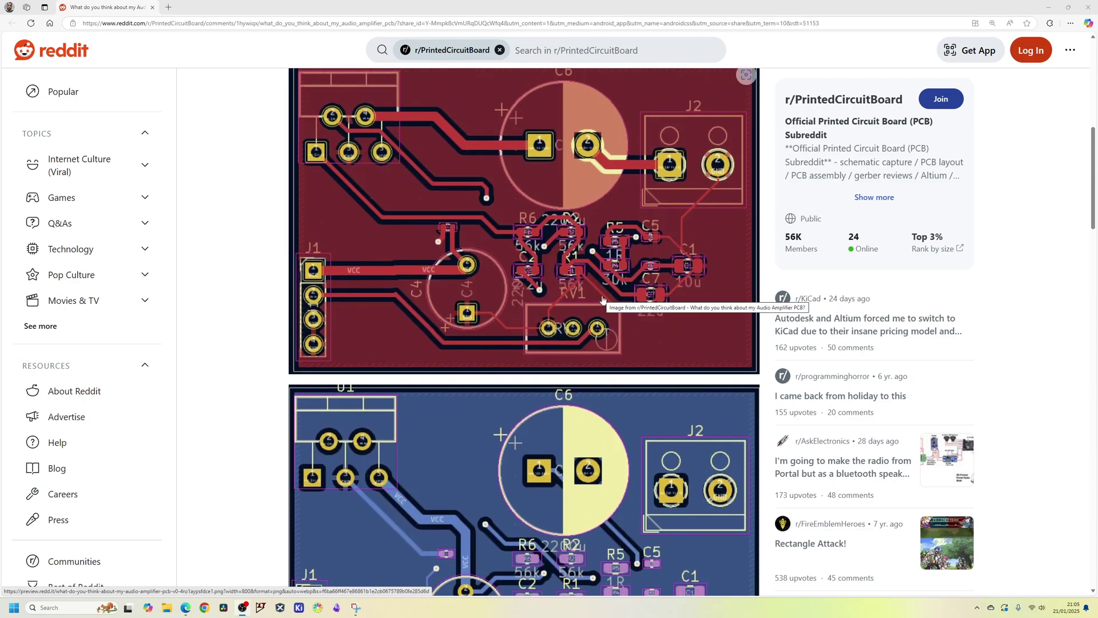
scroll(604, 354, down, 9)
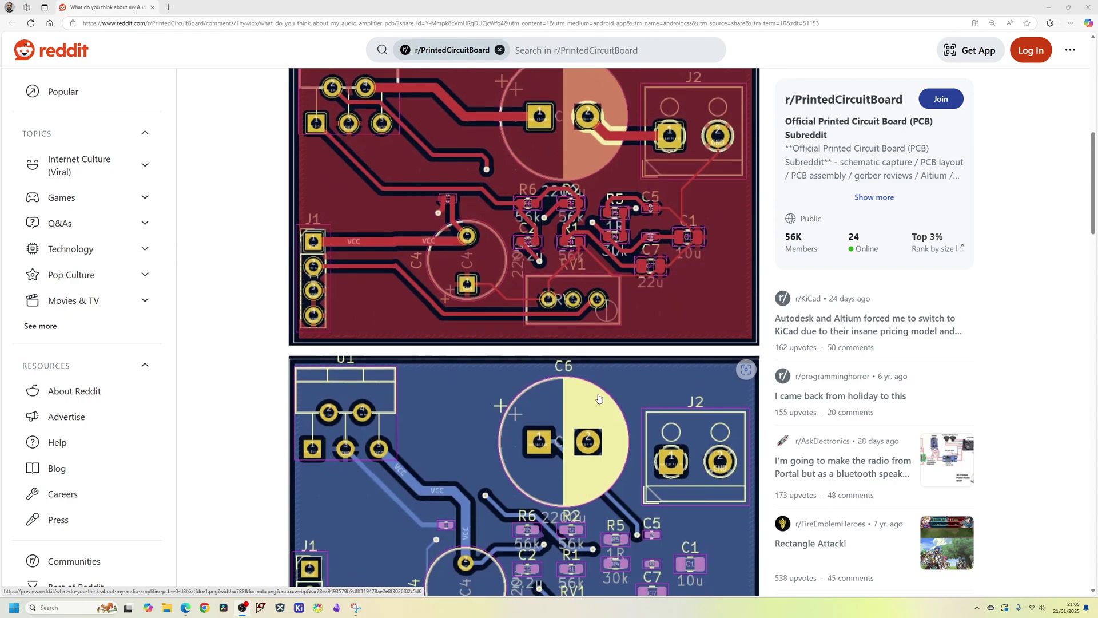
scroll(597, 402, down, 5)
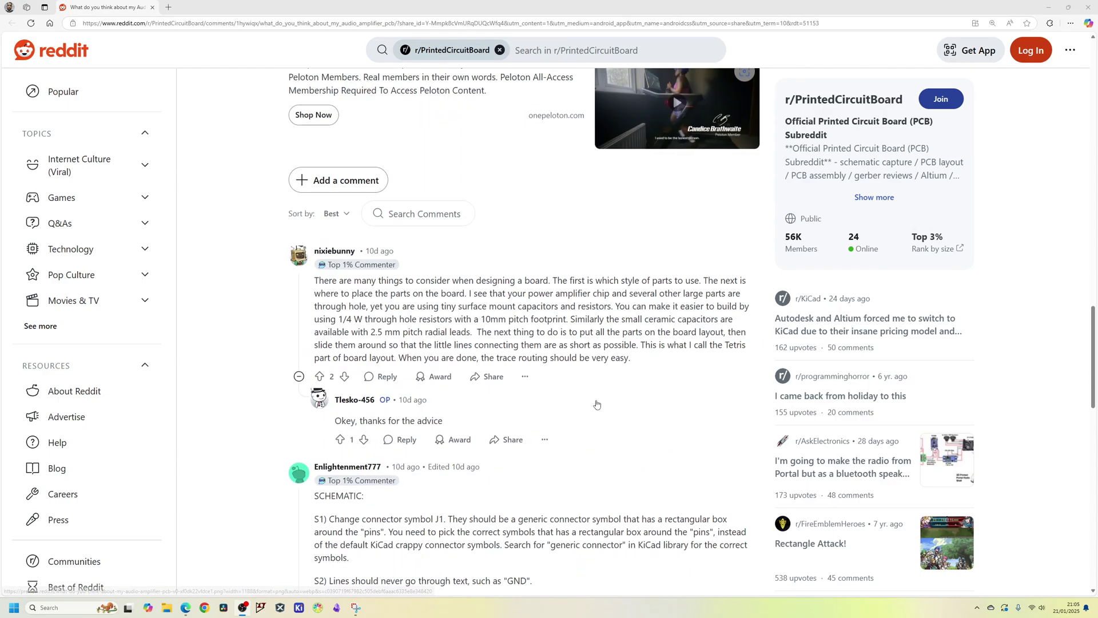
scroll(589, 412, down, 3)
scroll(589, 412, down, 5)
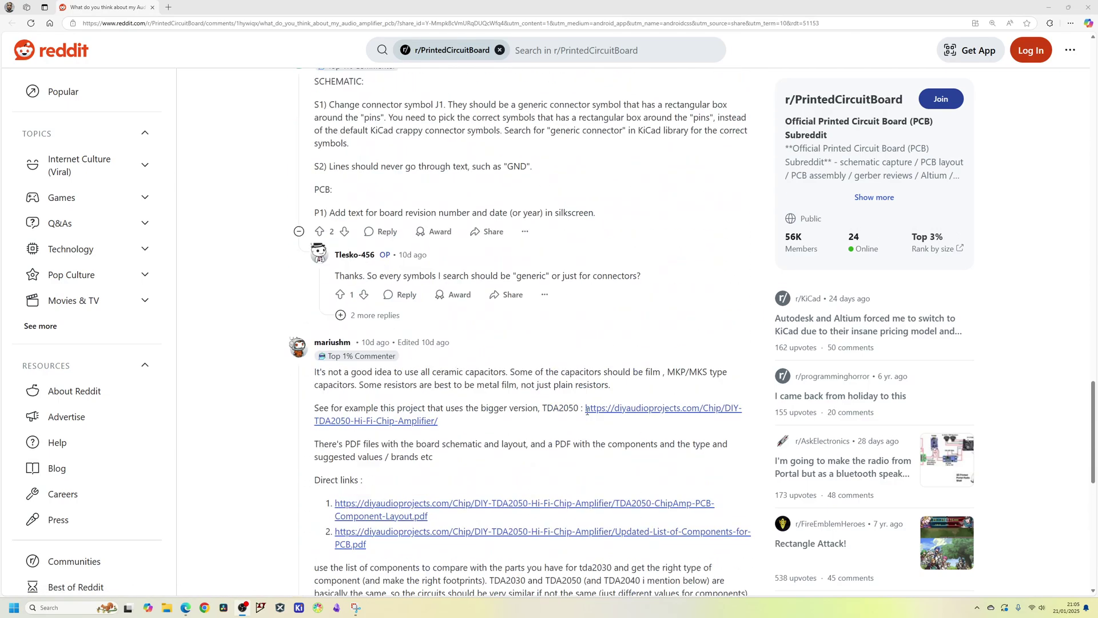
scroll(586, 415, up, 18)
scroll(586, 416, up, 3)
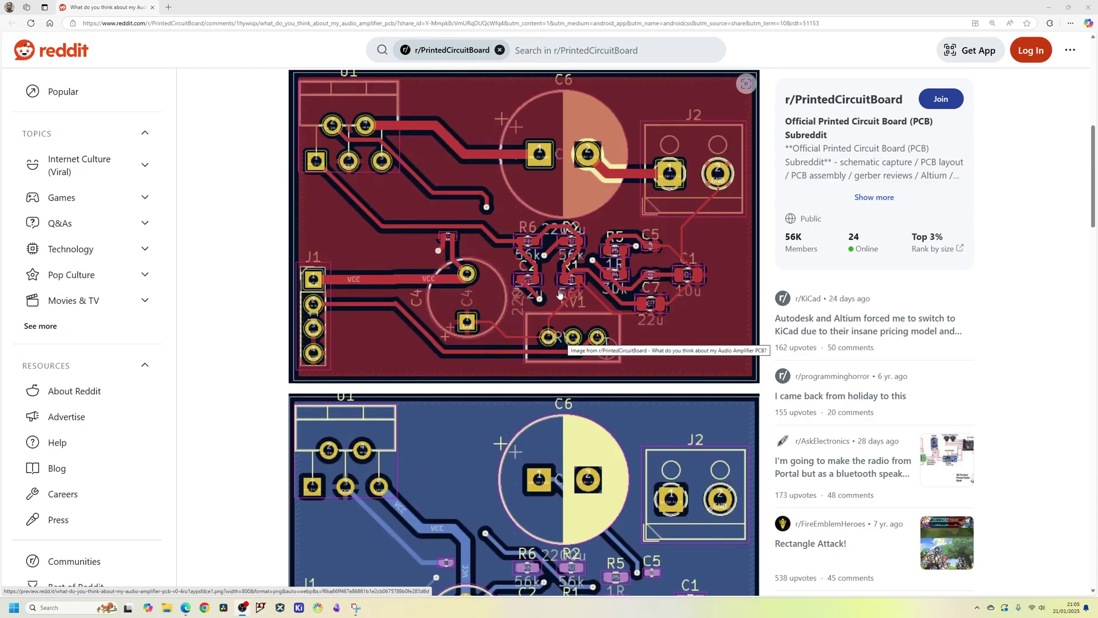
scroll(575, 316, up, 1)
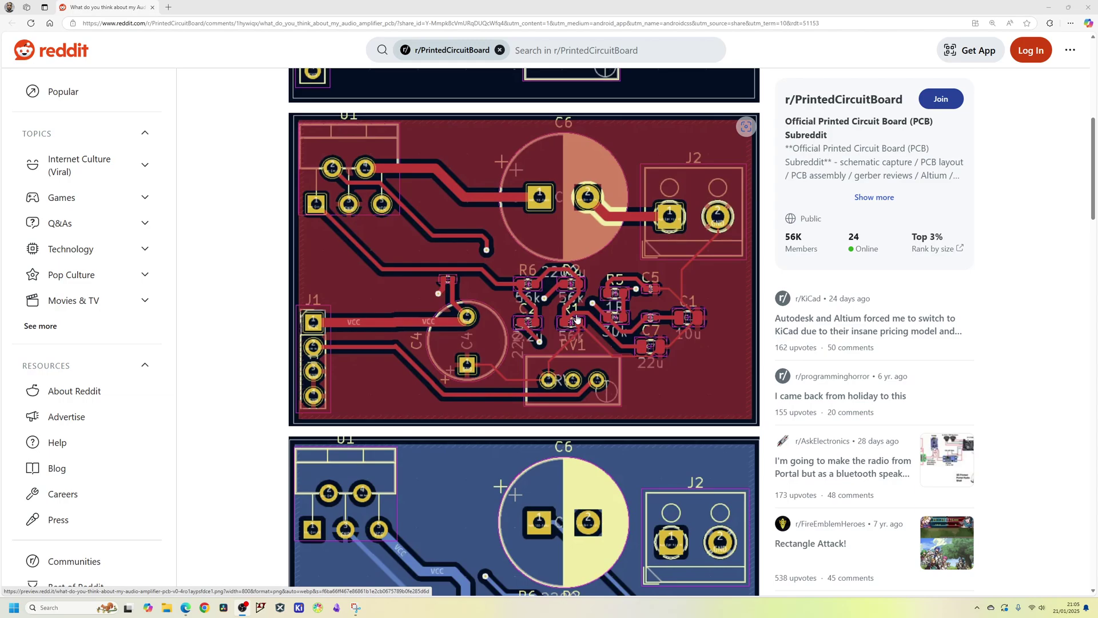
scroll(576, 319, down, 5)
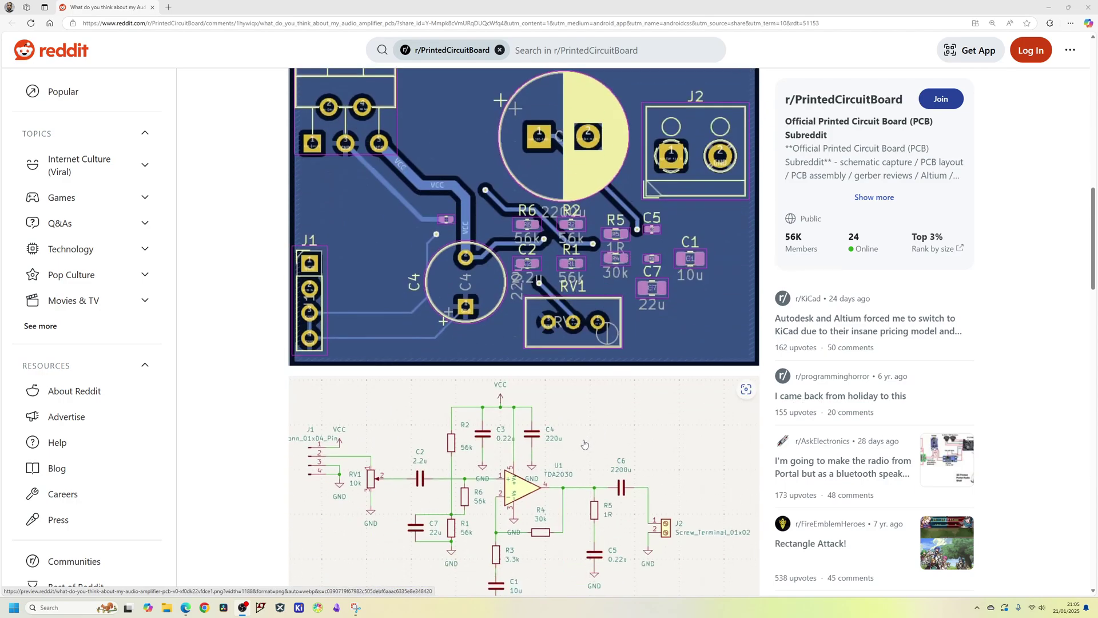
scroll(635, 400, down, 1)
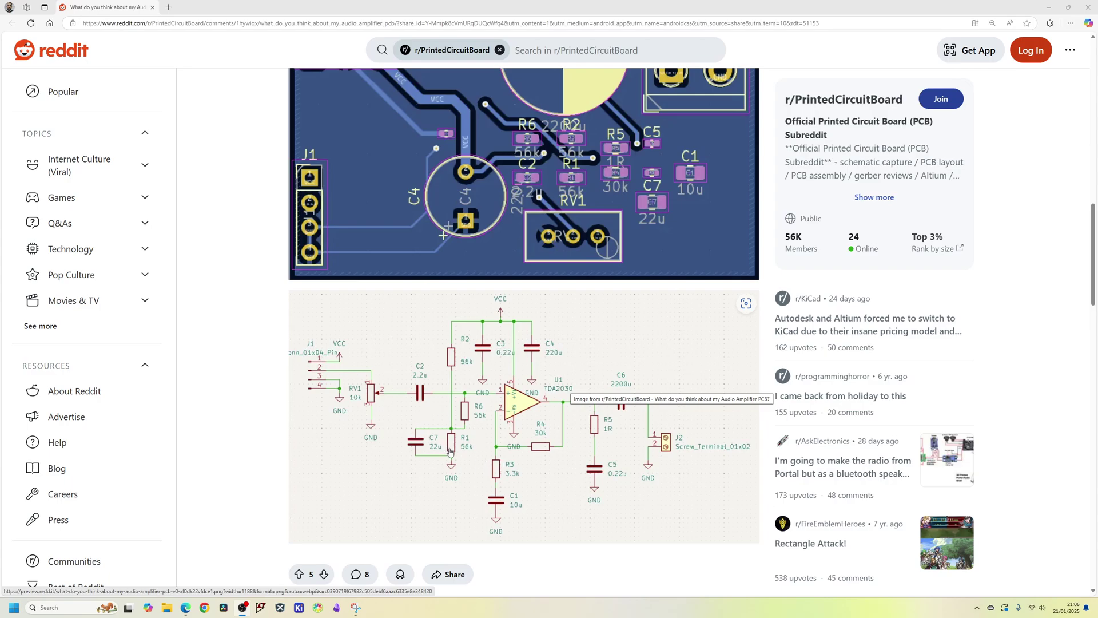
scroll(455, 454, up, 3)
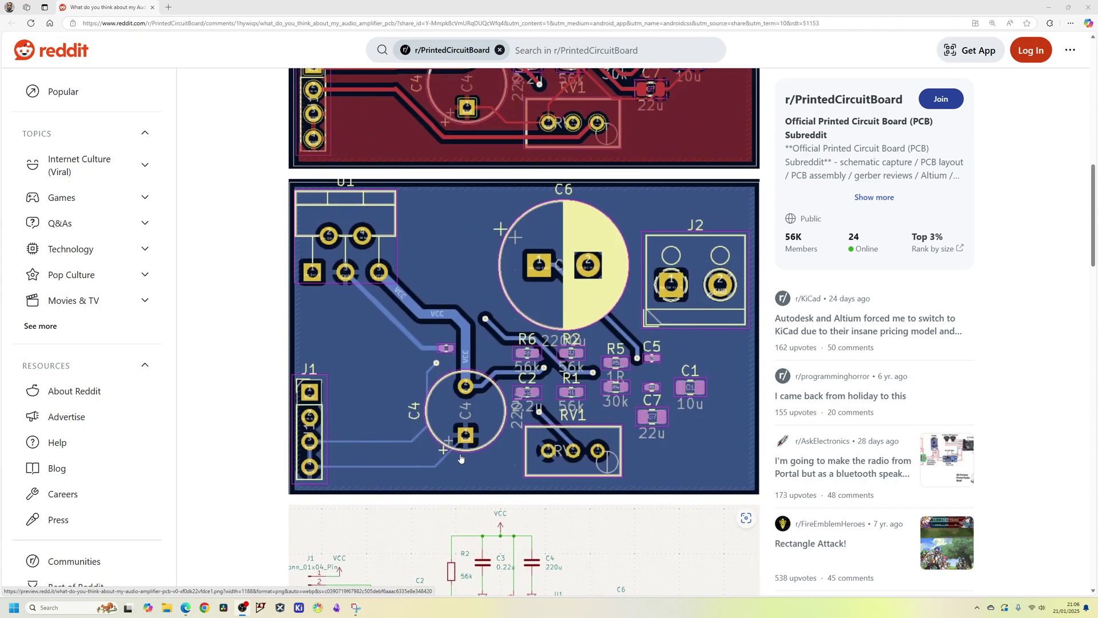
scroll(461, 457, up, 3)
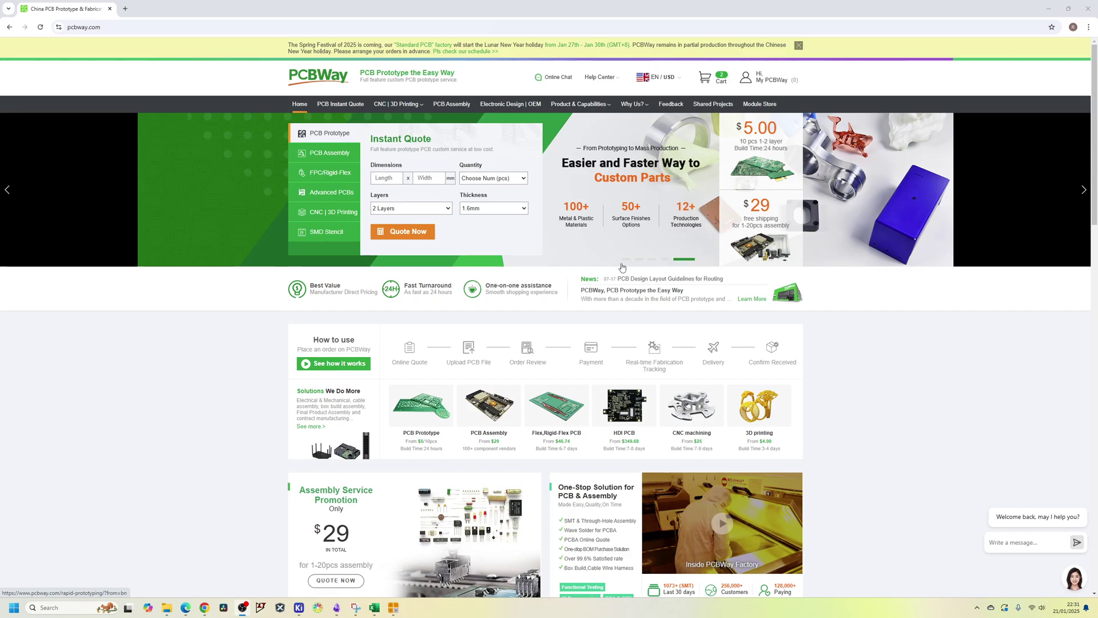
Open PCBWay's PCB Instant Quote form and scroll down through it
scroll(459, 352, down, 20)
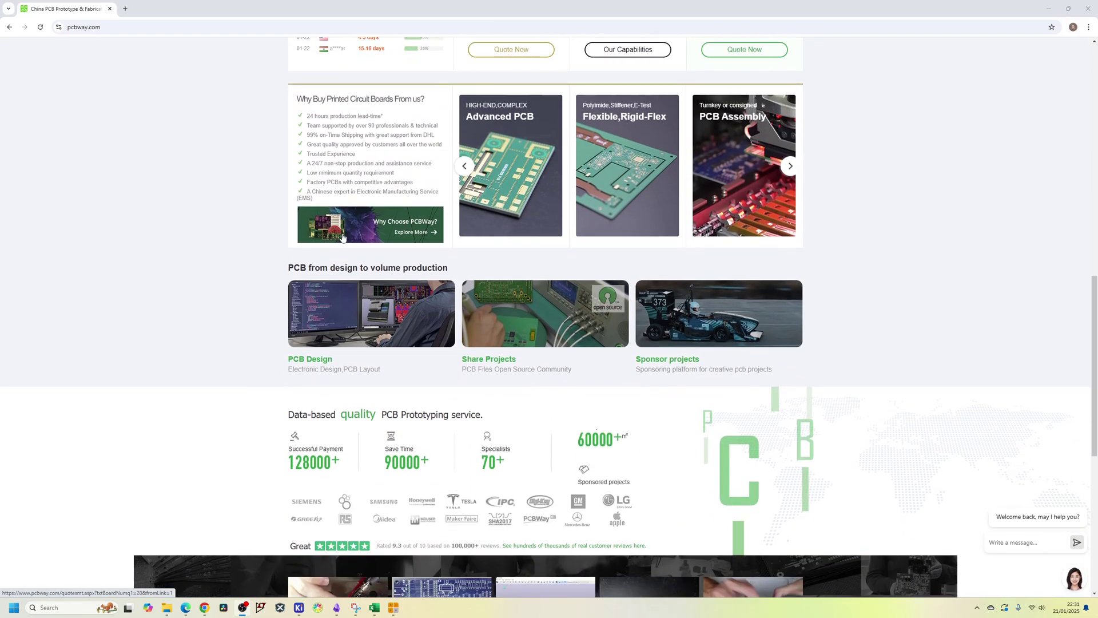
scroll(460, 352, down, 5)
scroll(491, 405, down, 2)
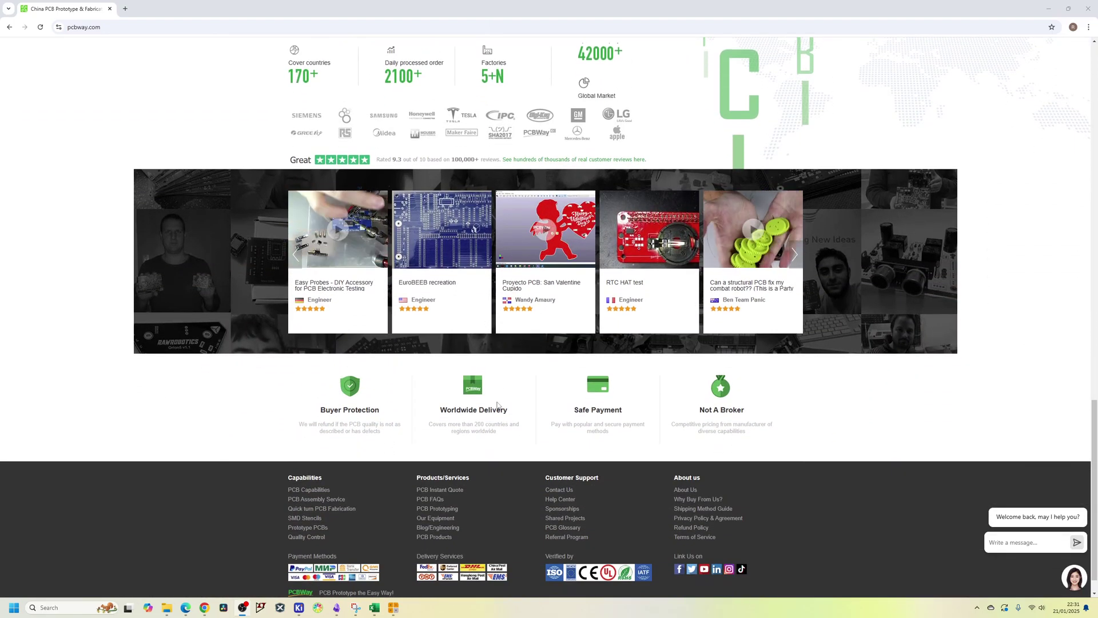
scroll(494, 405, up, 12)
scroll(497, 405, up, 7)
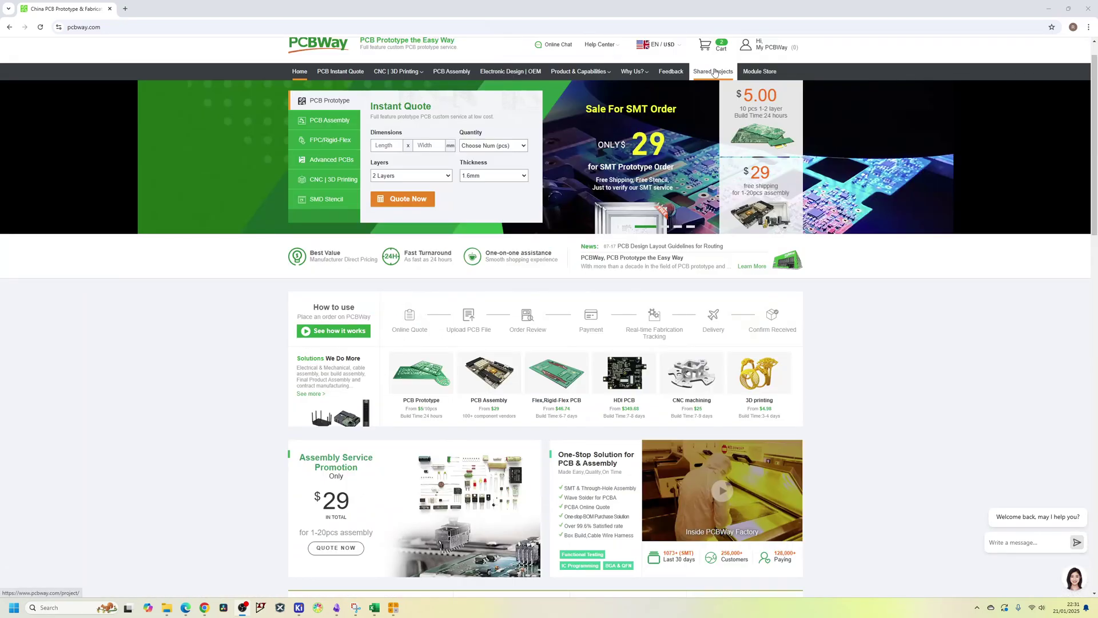
click(345, 80)
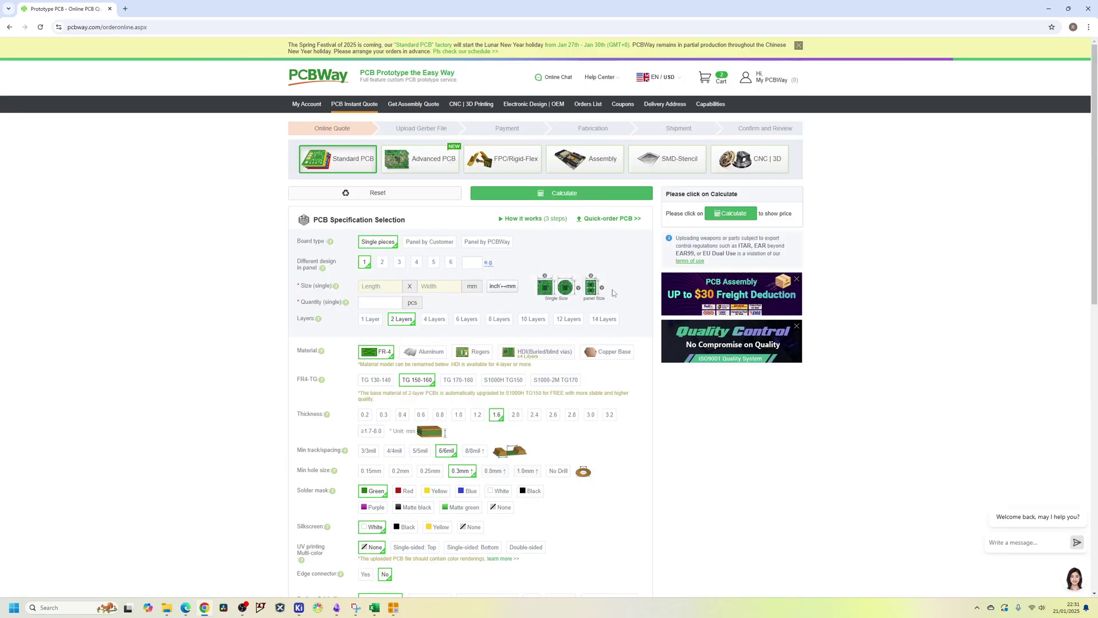
scroll(562, 363, down, 1)
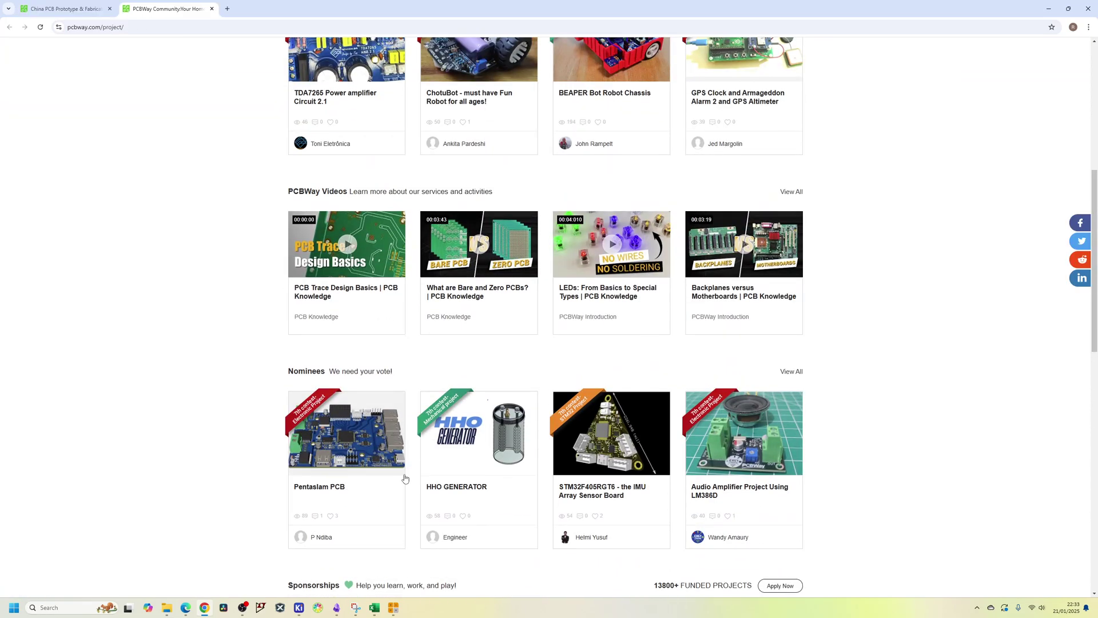
scroll(405, 475, up, 7)
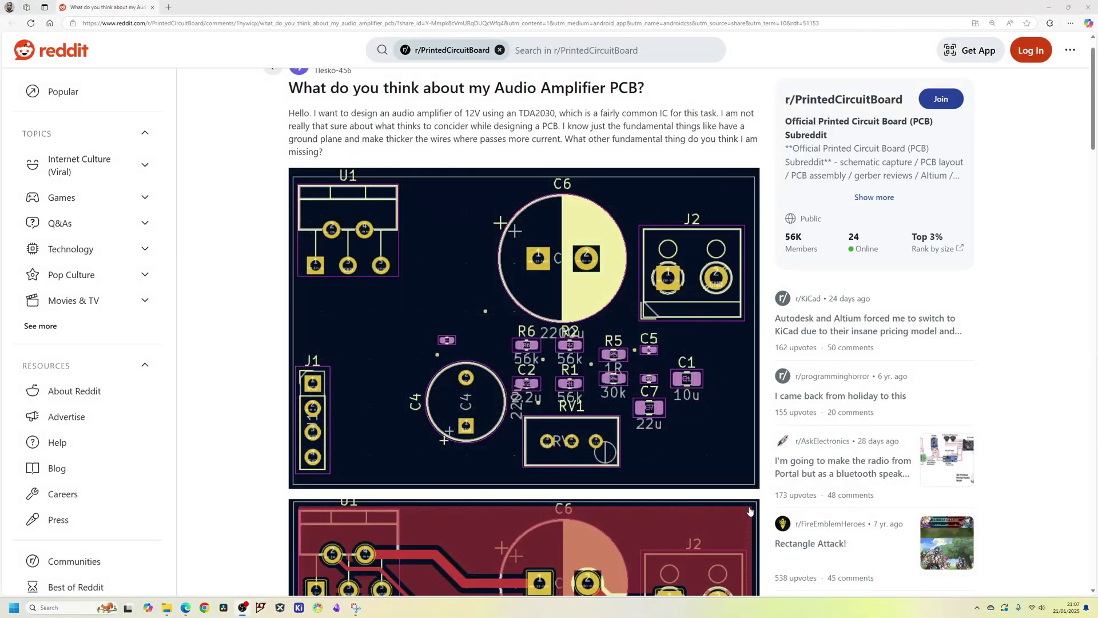
scroll(750, 510, down, 13)
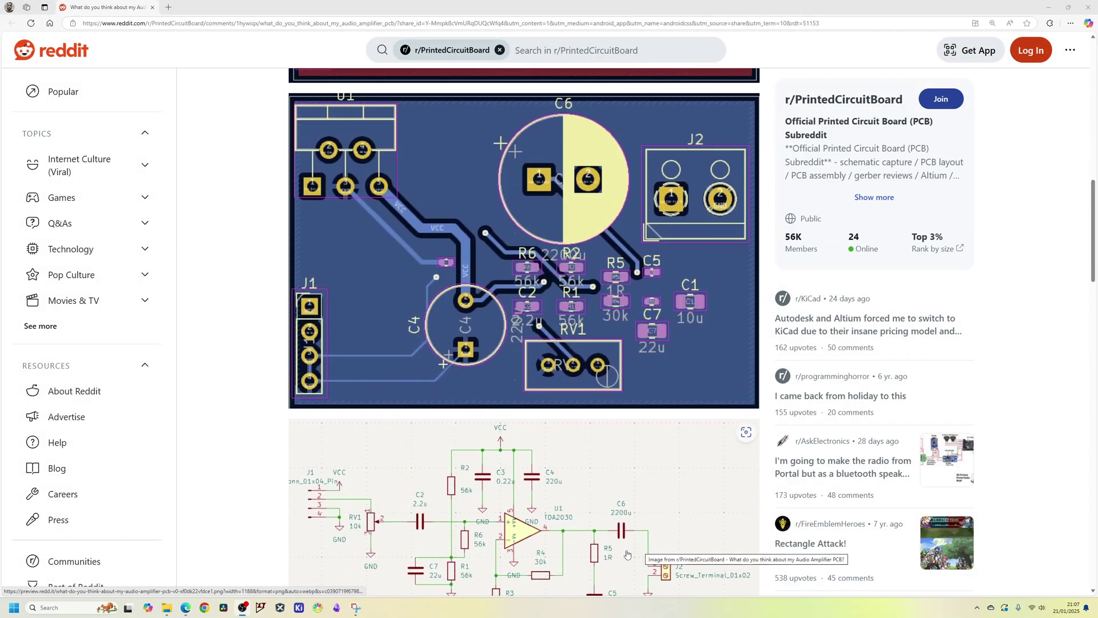
scroll(653, 549, down, 3)
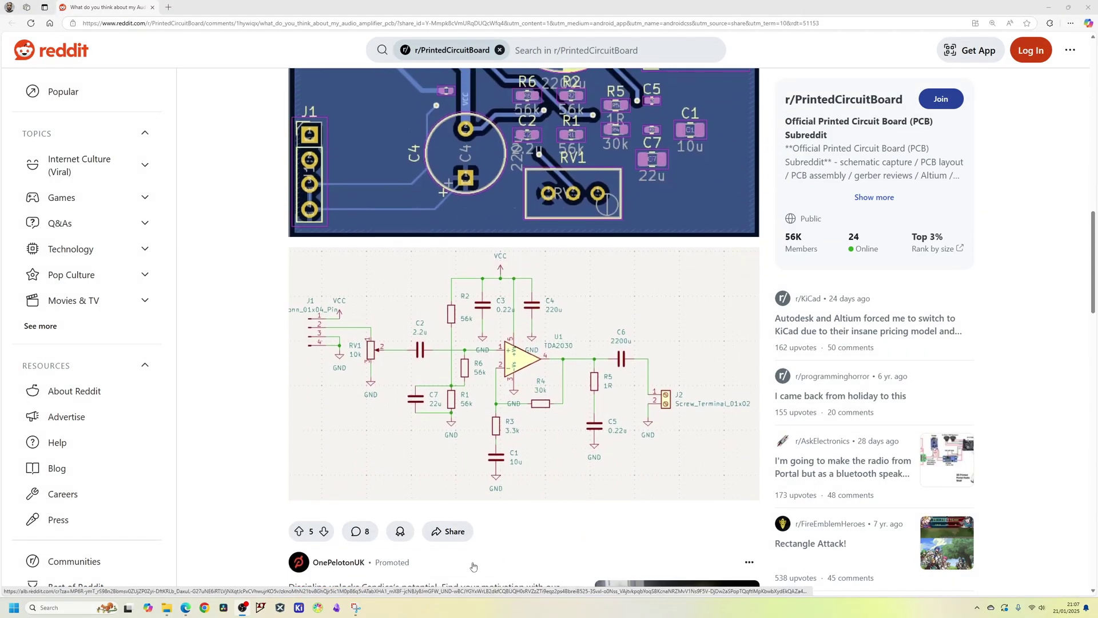
Open the TDA2030 Audio Amplifier project in the KiCad project manager
click(299, 607)
click(7, 14)
click(28, 49)
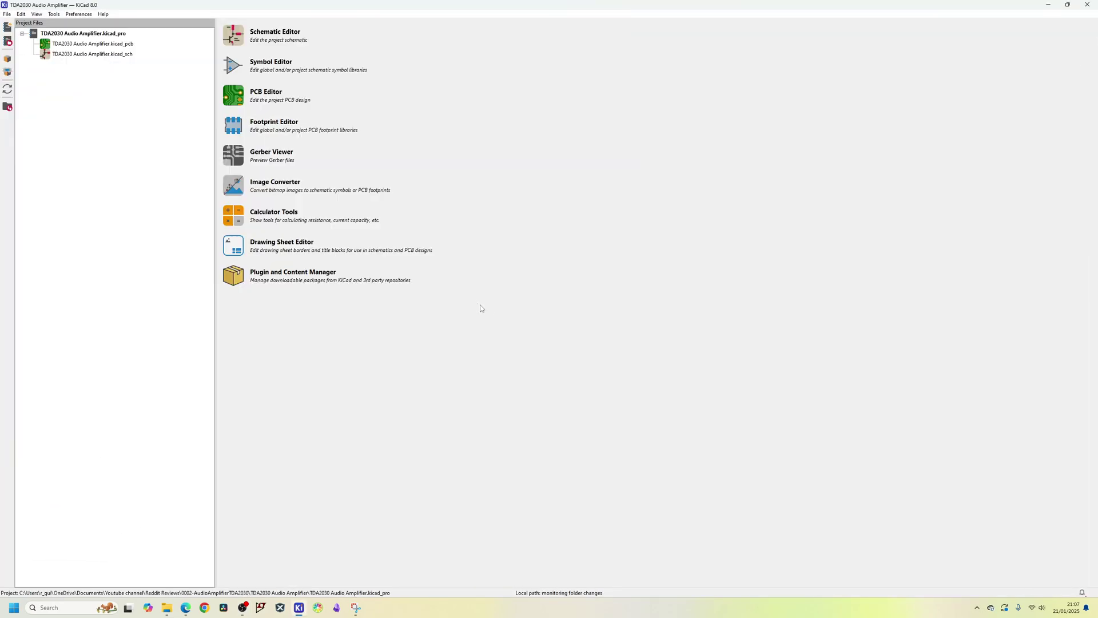
Launch the project's Schematic Editor, then return to the Reddit amplifier post in Edge
click(233, 35)
mouse_move(185, 607)
click(237, 583)
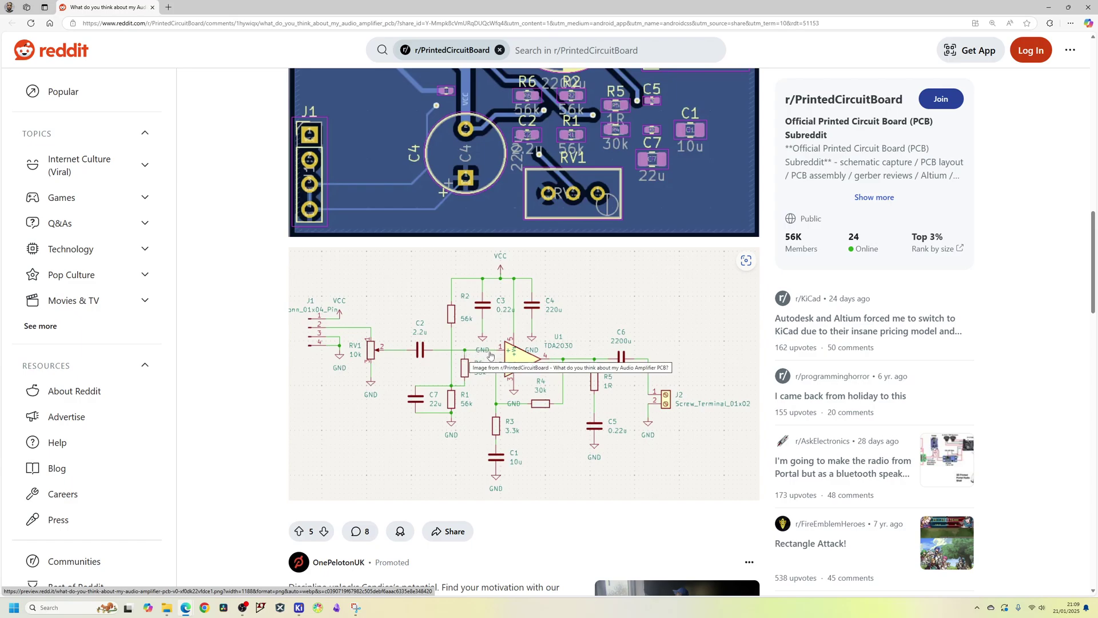
Open the Reddit amplifier schematic image enlarged on its own page
click(481, 354)
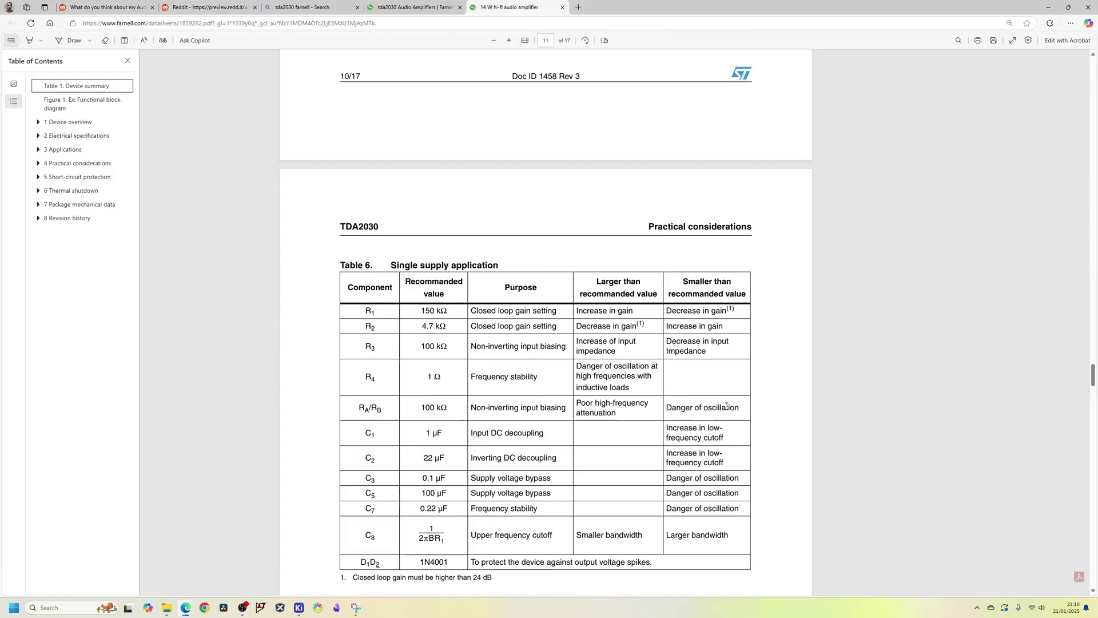
Go to the TDA2030 datasheet and highlight text in its recommended component table
key(ctrl+2)
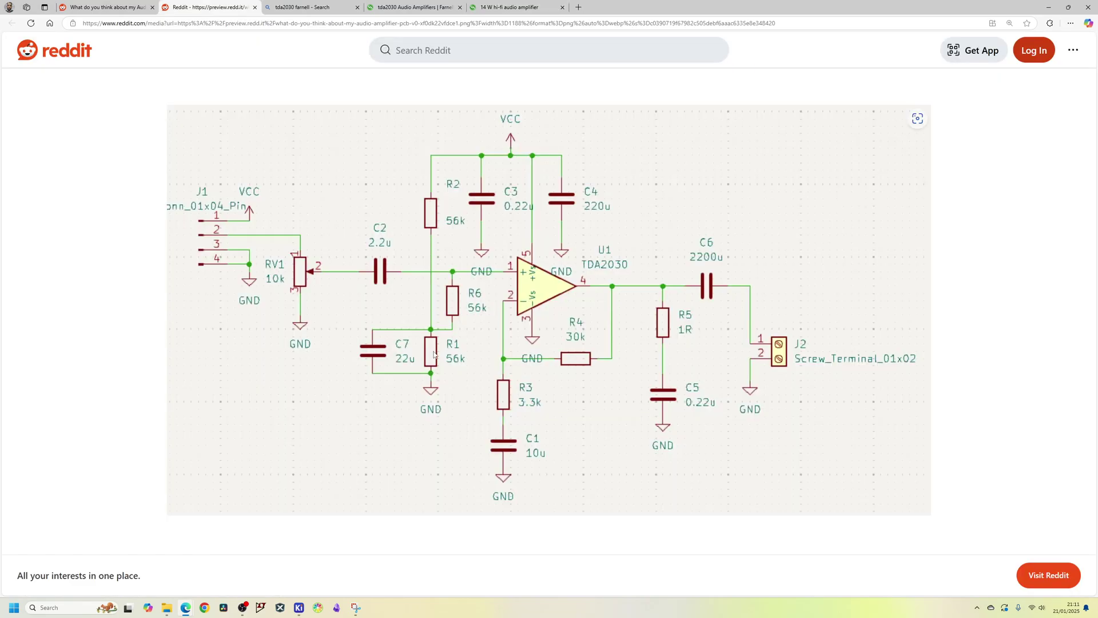
click(513, 5)
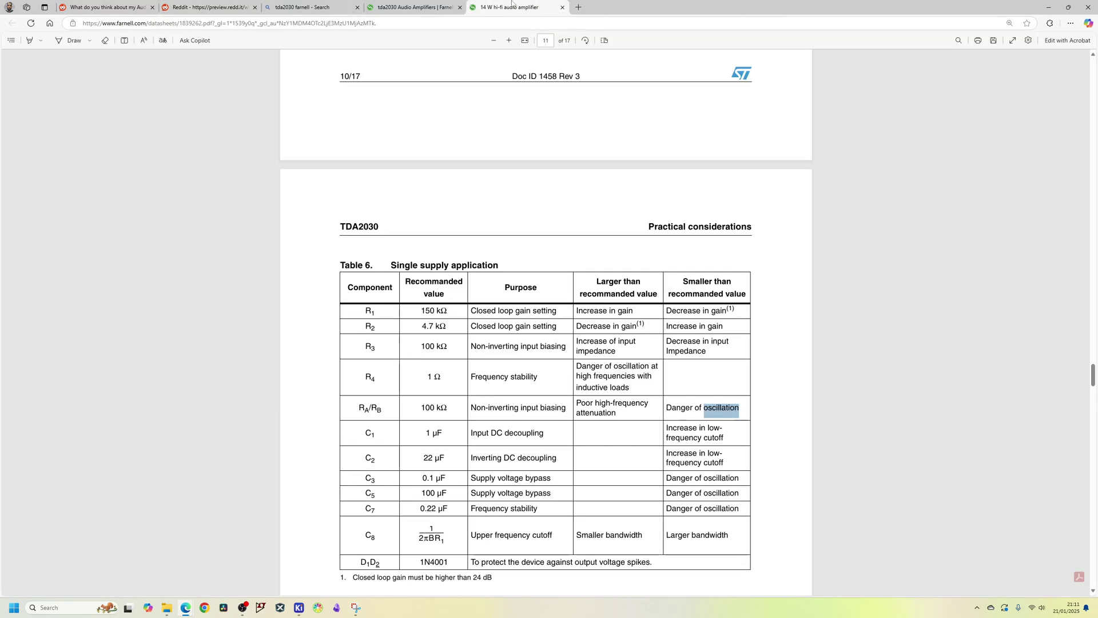
scroll(571, 314, up, 10)
scroll(576, 315, up, 15)
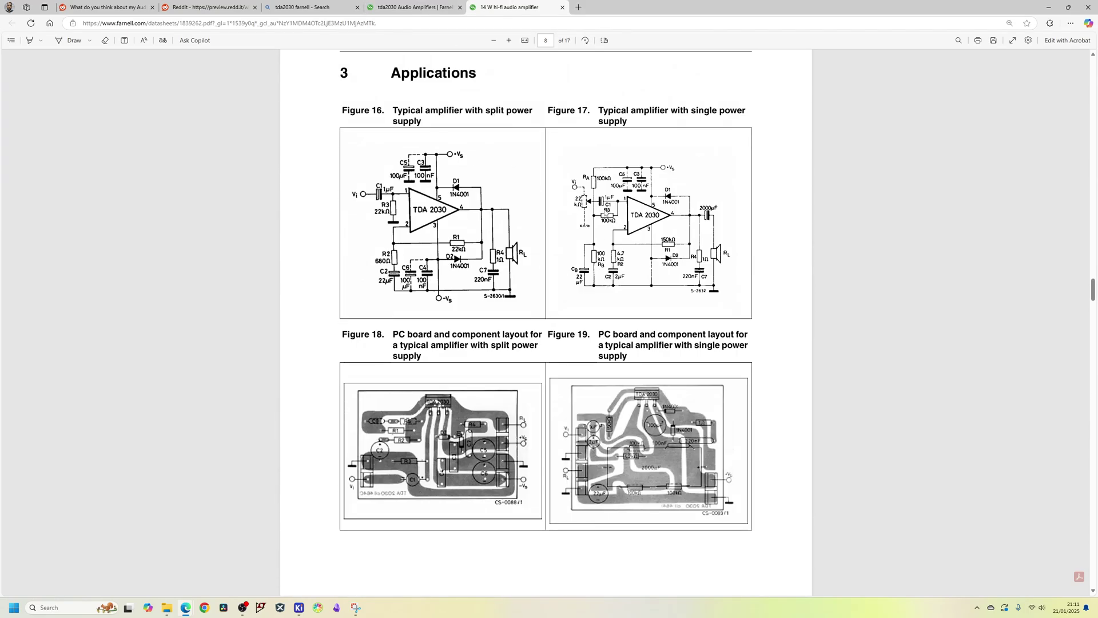
scroll(643, 255, down, 20)
drag(362, 260, 681, 321)
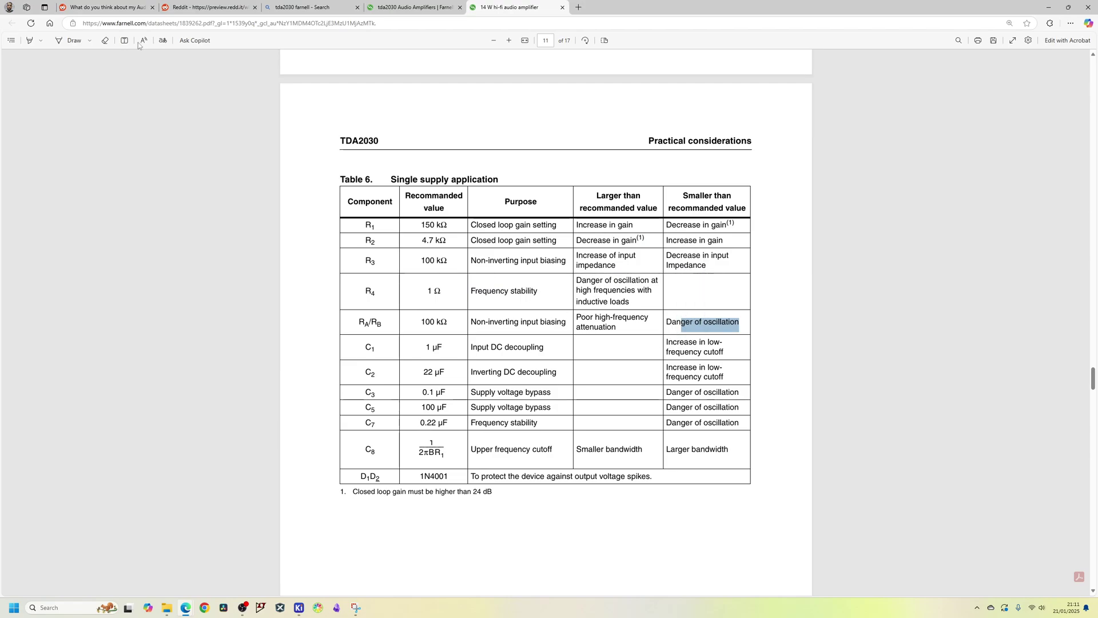
Compare the datasheet component table with the posted schematic, ending on the Reddit image
click(232, 11)
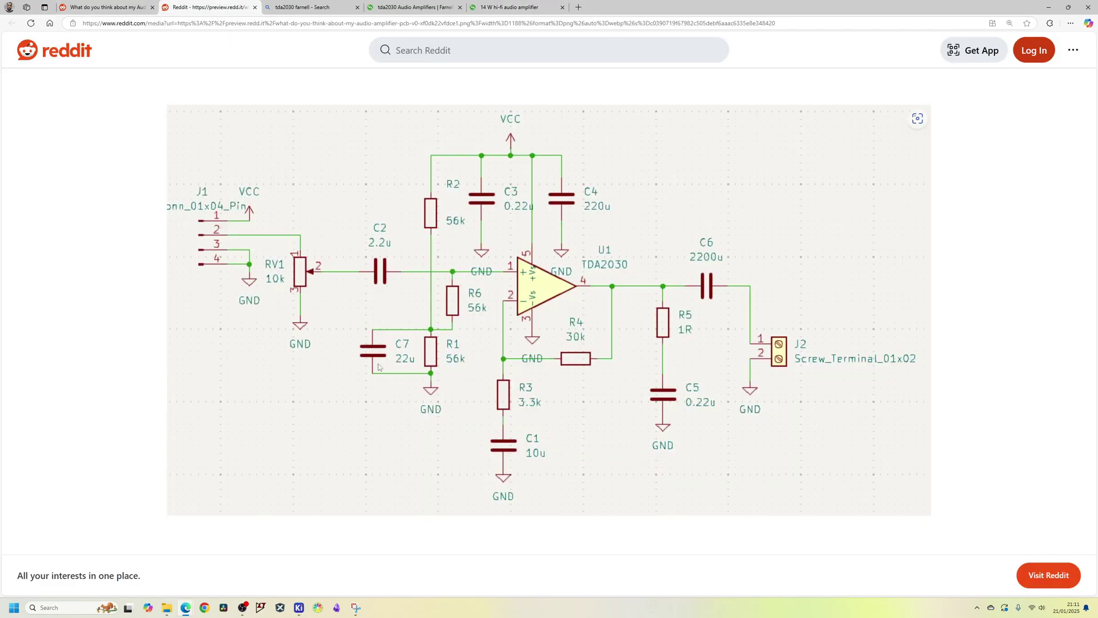
key(ctrl+Tab)
key(ctrl+Tab)
key(ctrl+Tab)
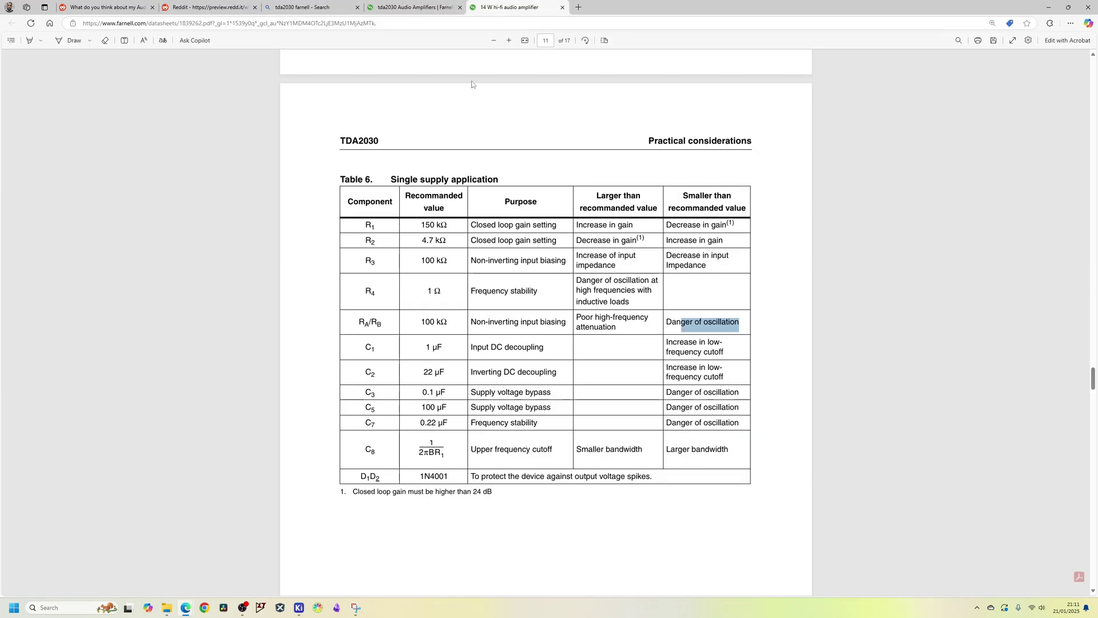
key(ctrl+Tab)
key(ctrl+Tab)
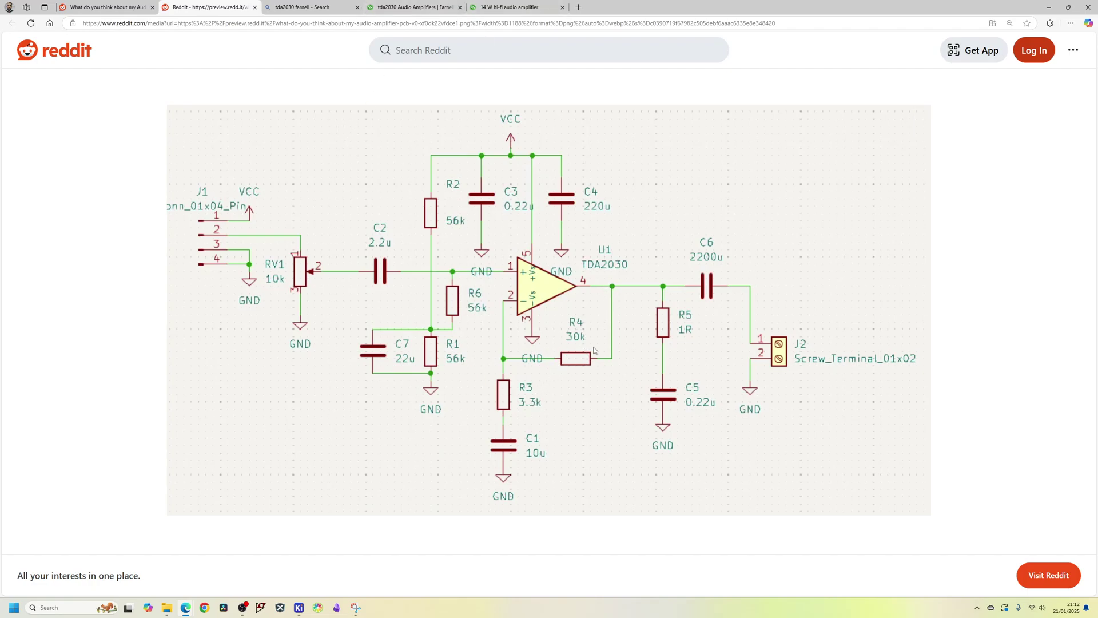
click(509, 7)
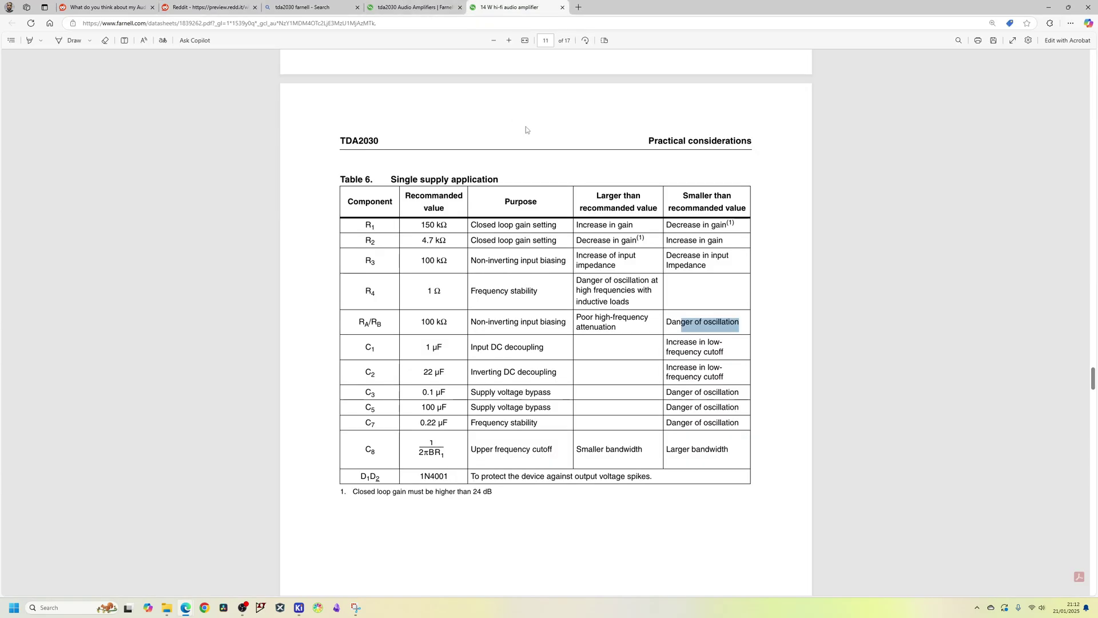
scroll(410, 284, up, 20)
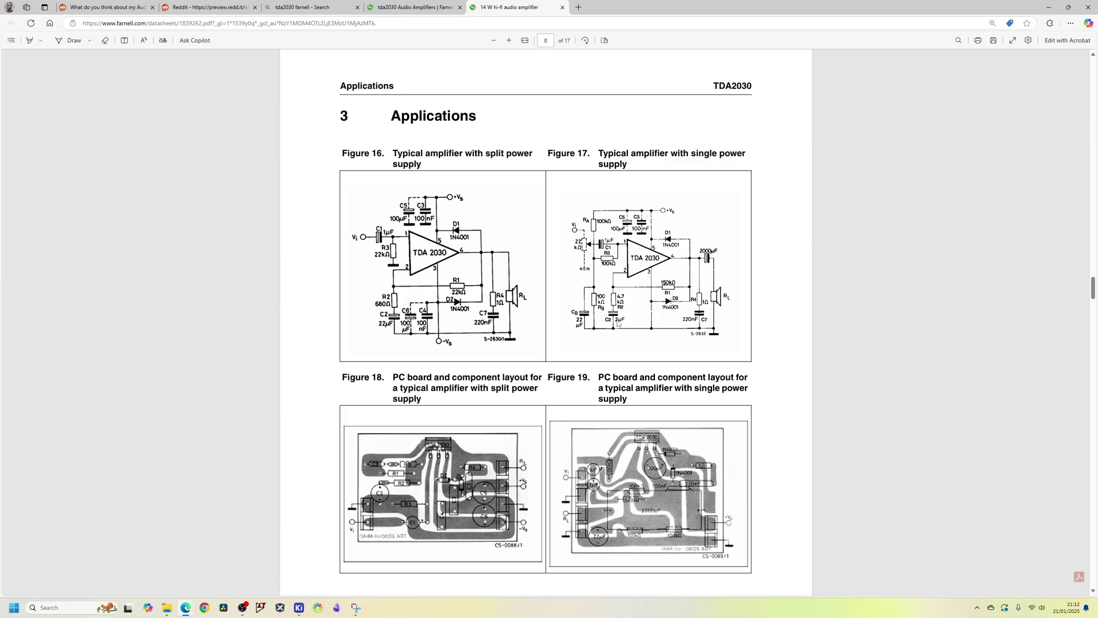
key(ctrl+2)
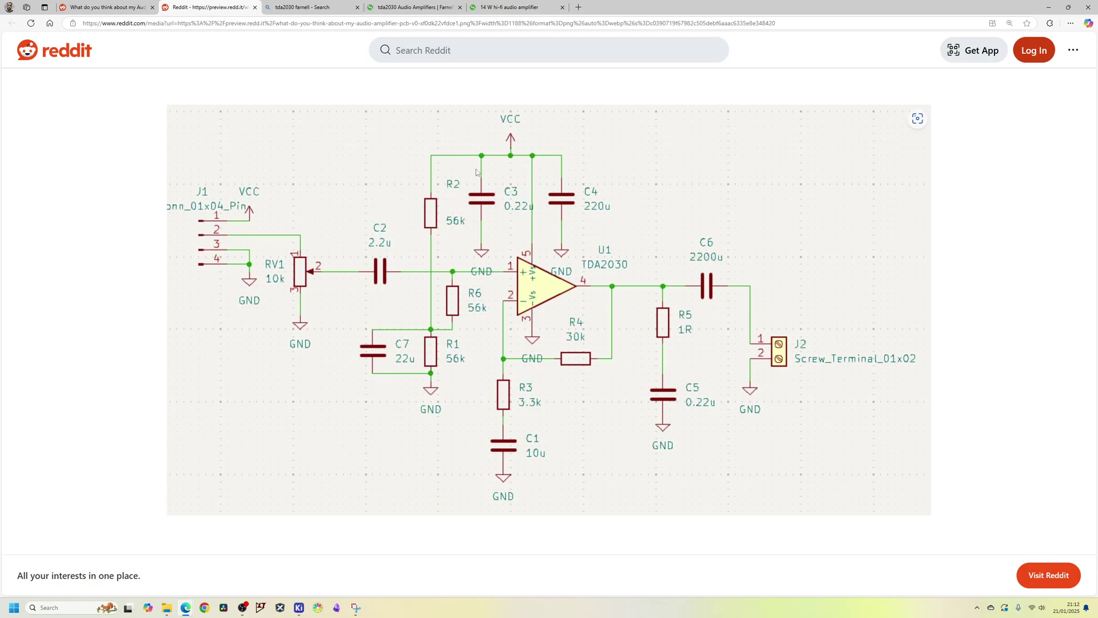
click(508, 7)
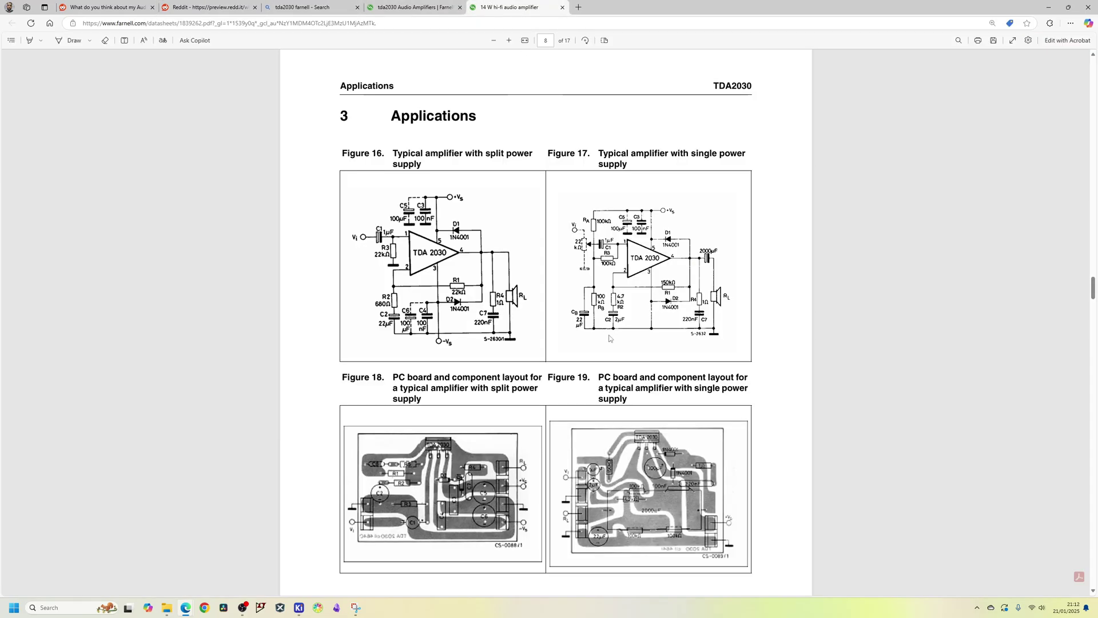
scroll(619, 362, up, 12)
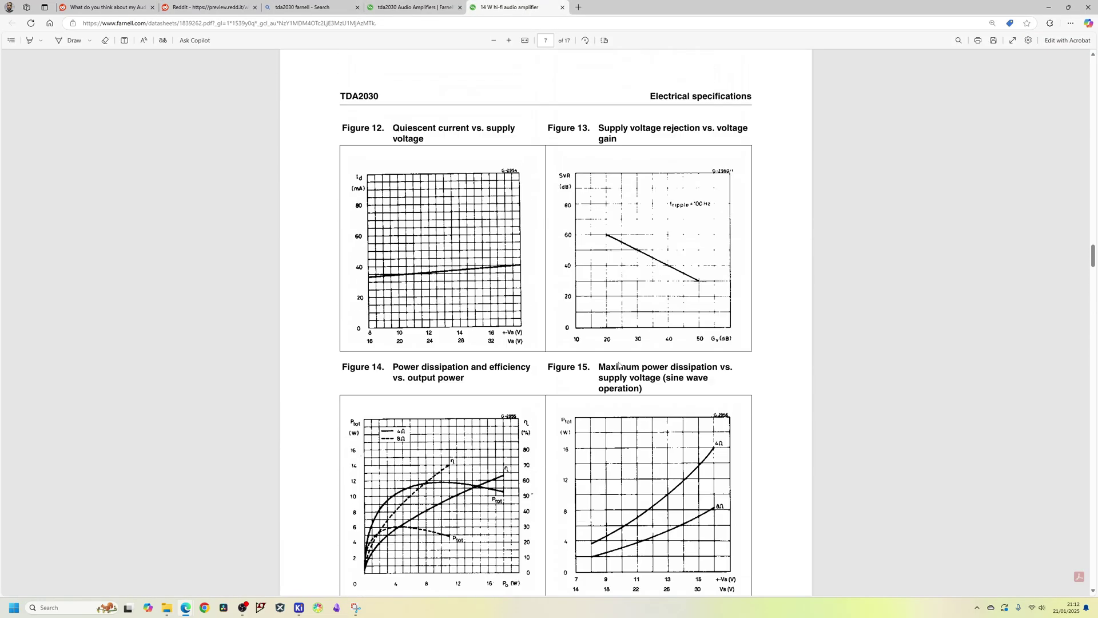
key(ctrl+2)
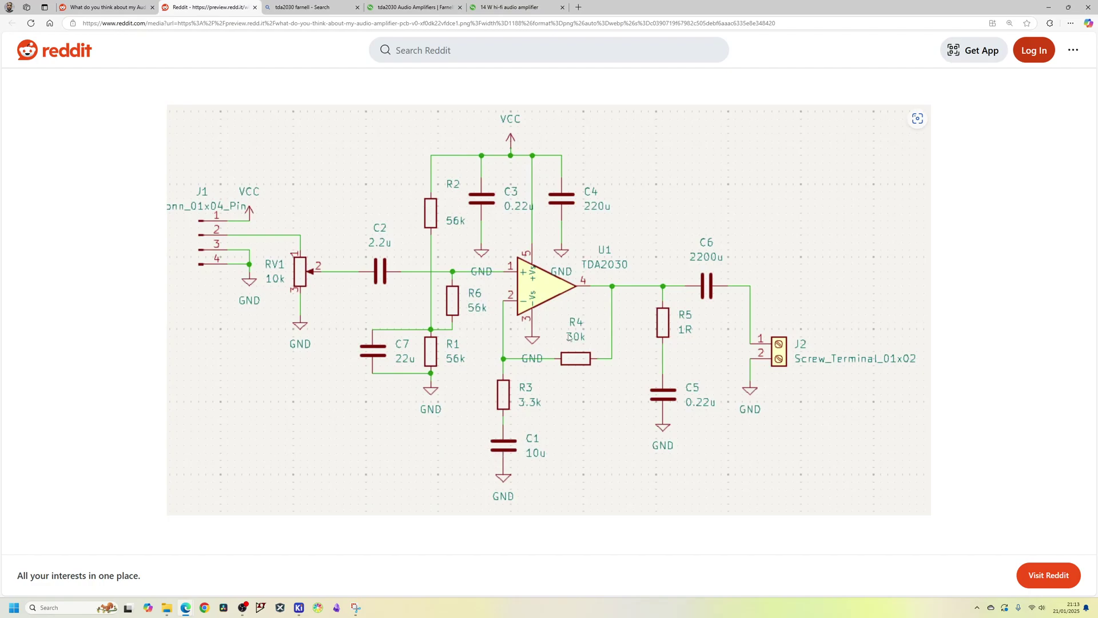
click(509, 7)
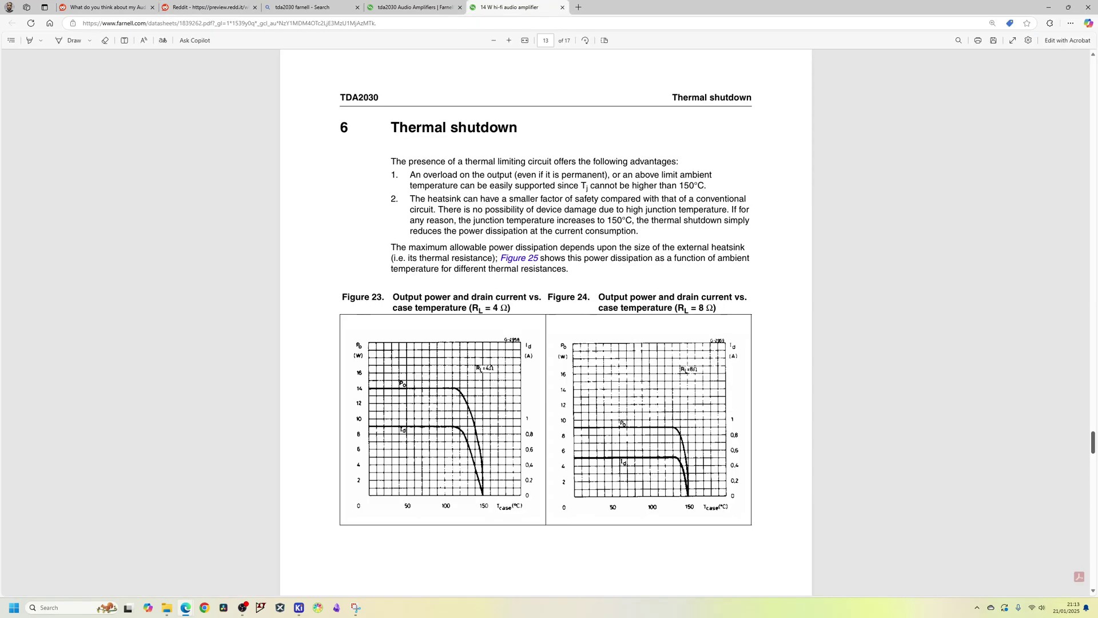
scroll(976, 387, up, 12)
scroll(890, 399, up, 8)
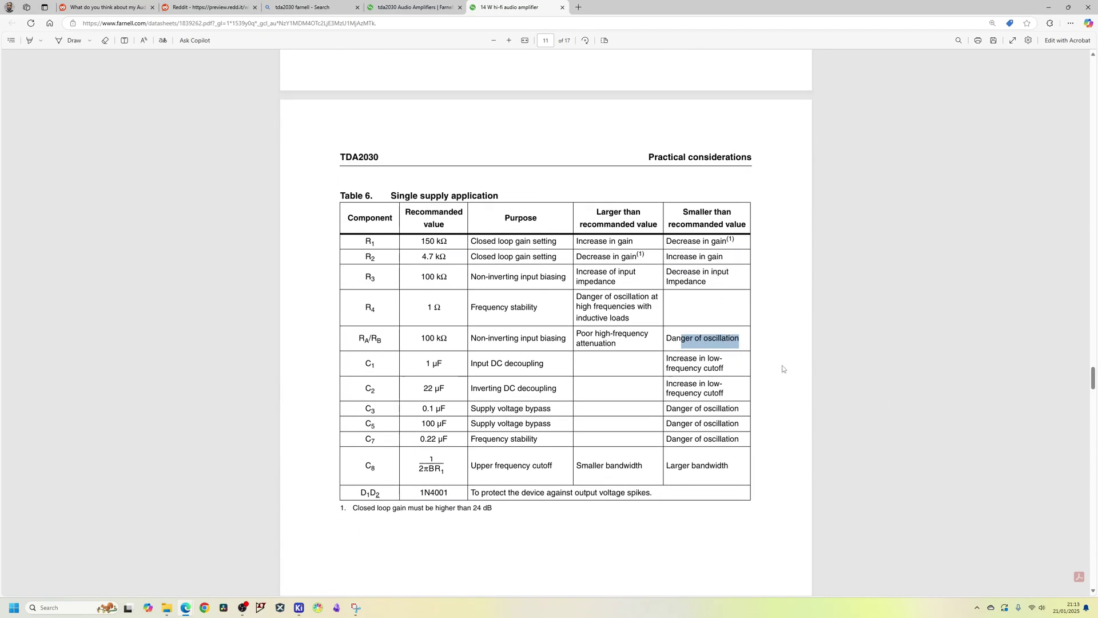
scroll(795, 372, up, 13)
scroll(778, 369, up, 2)
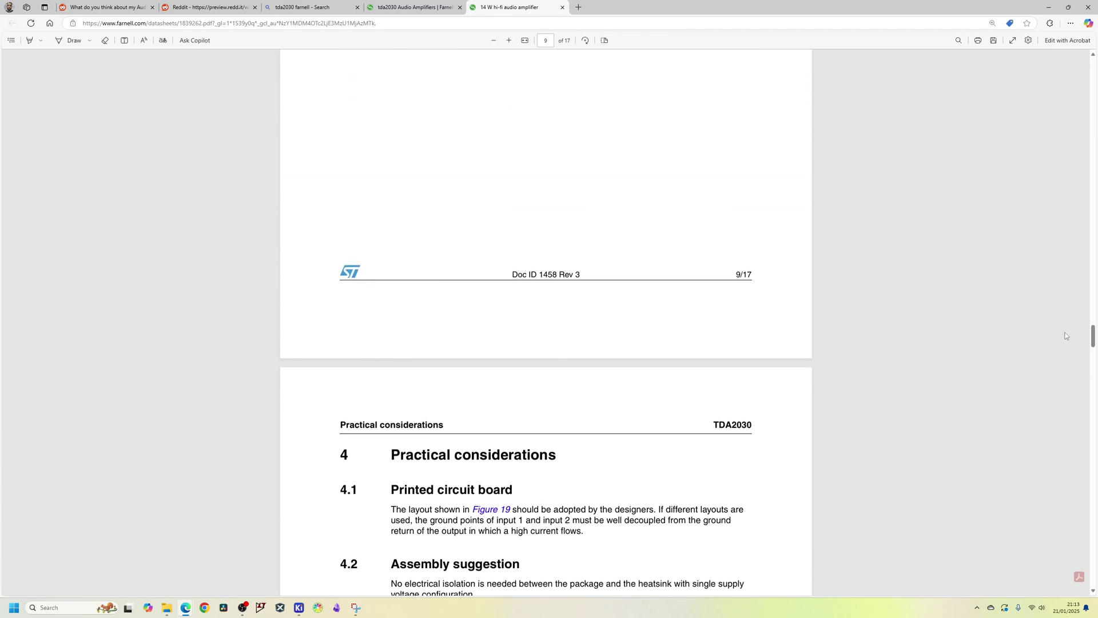
key(ctrl+2)
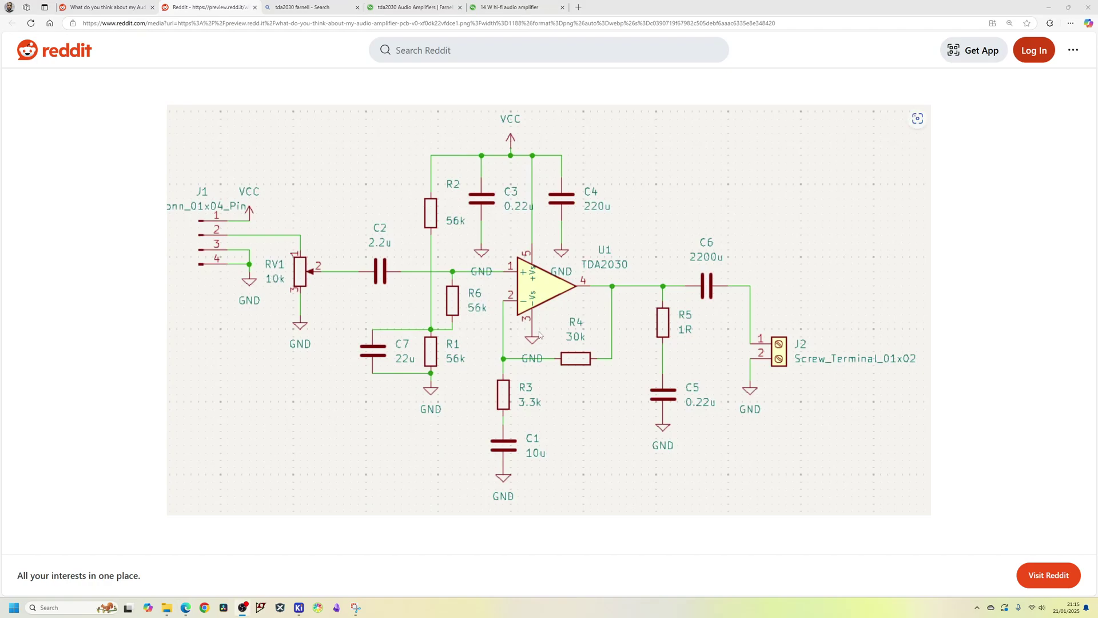
Place the TDA2030 as U1 with a GND symbol below pin 3
mouse_move(300, 612)
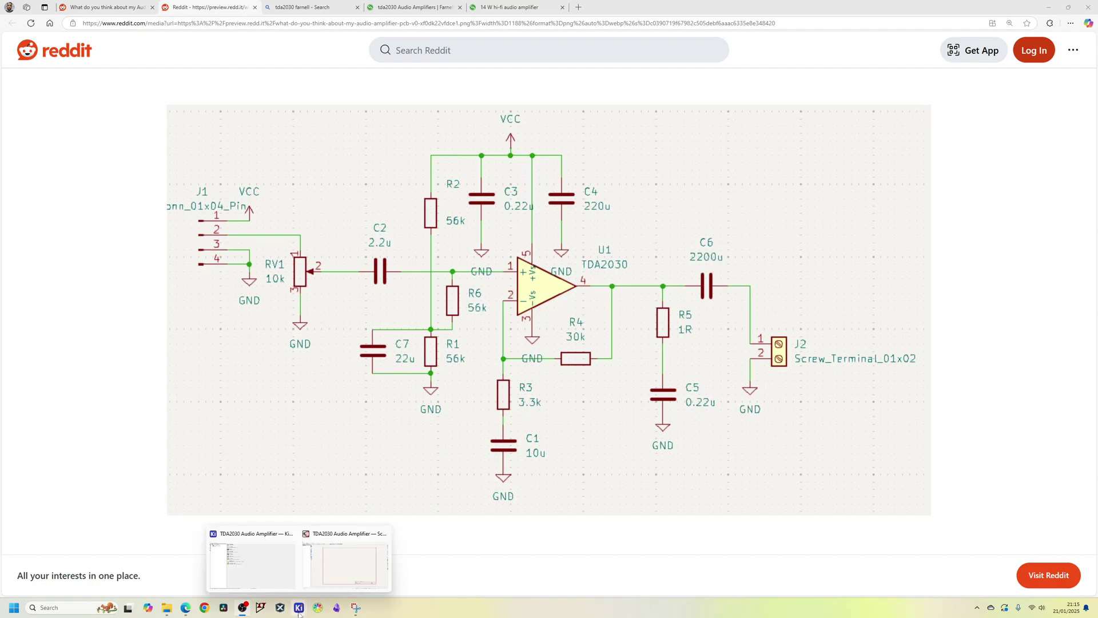
click(345, 565)
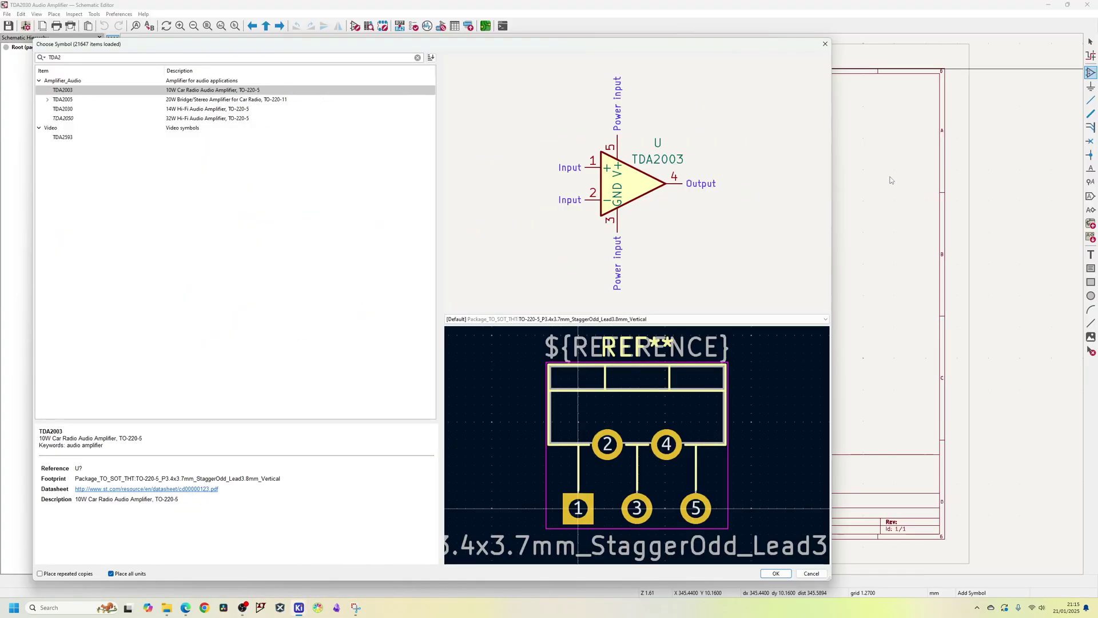
click(67, 110)
double_click(66, 110)
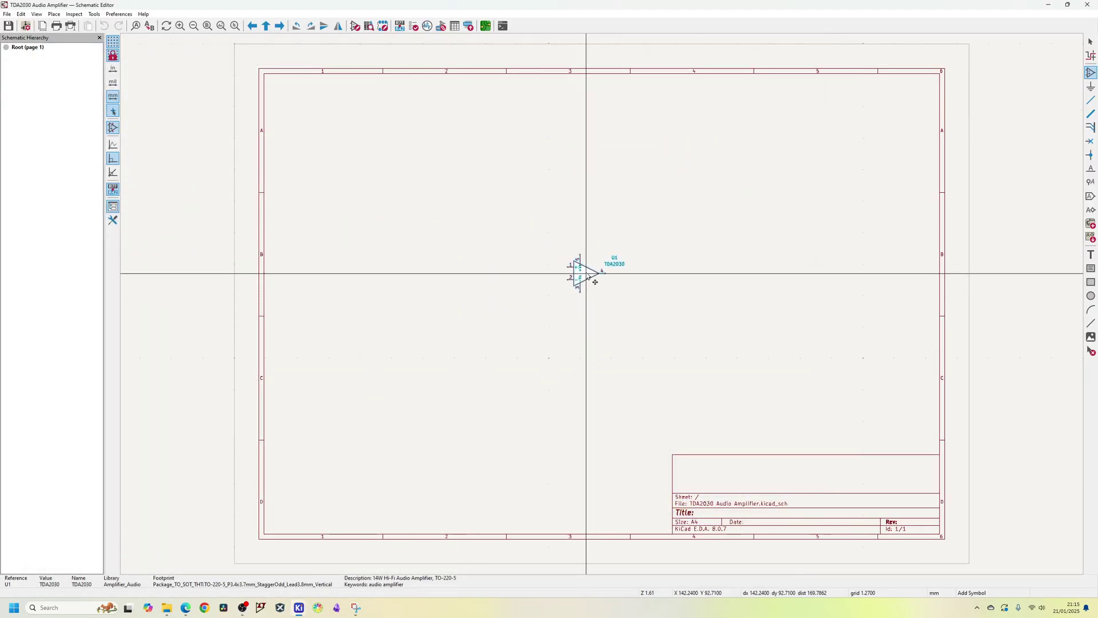
scroll(581, 269, up, 3)
click(588, 304)
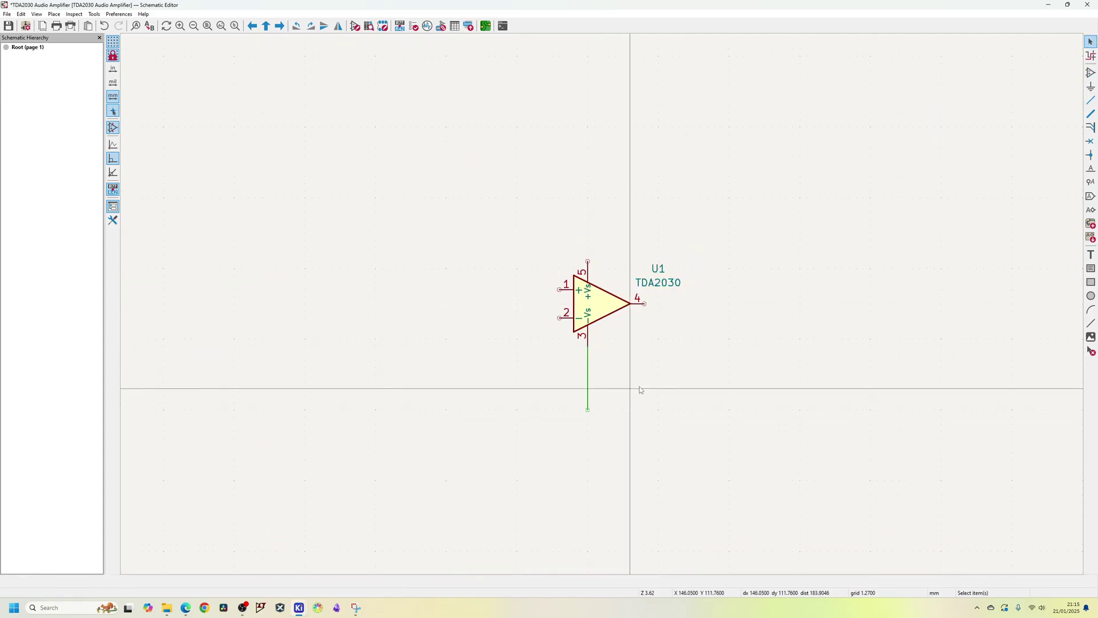
text(pgn)
key(Return)
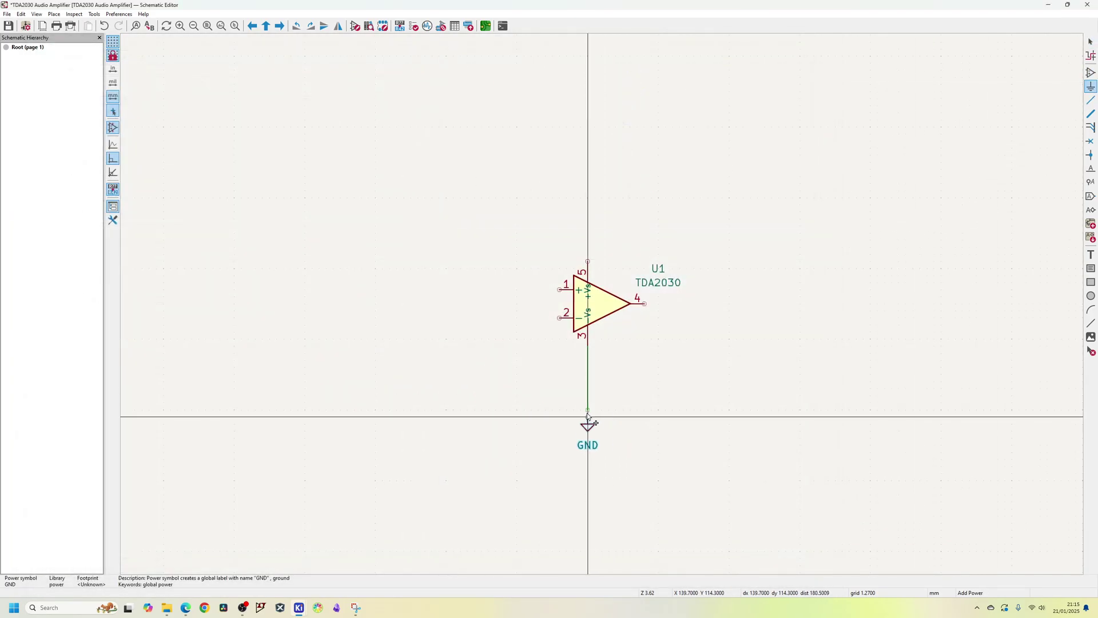
click(587, 416)
Place resistor R1 at the output and capacitor C1 below it
key(a)
double_click(87, 142)
click(870, 374)
text(ac)
double_click(57, 138)
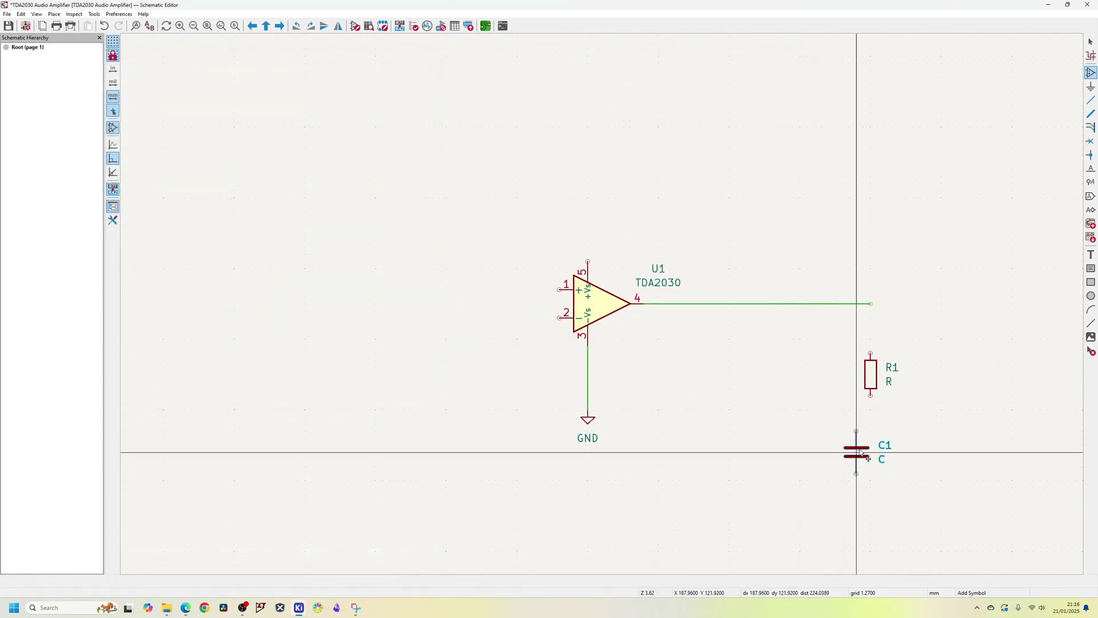
click(873, 448)
scroll(876, 449, up, 4)
scroll(591, 275, down, 3)
Wire U1's output to R1's top pin and R1 to C1
click(591, 123)
click(591, 197)
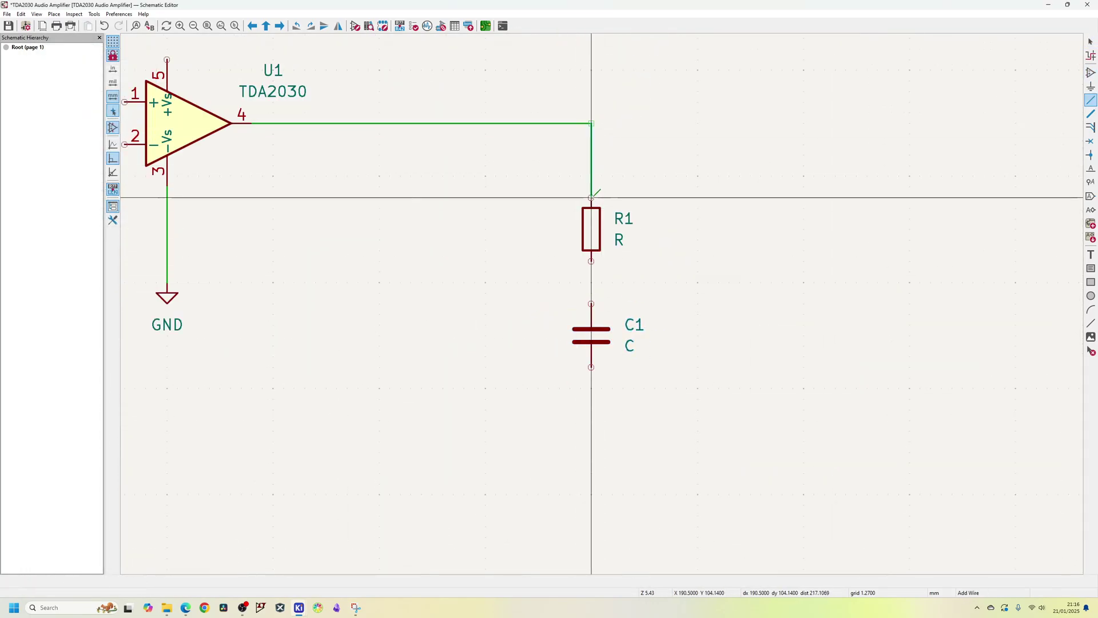
click(591, 303)
click(591, 261)
click(167, 297)
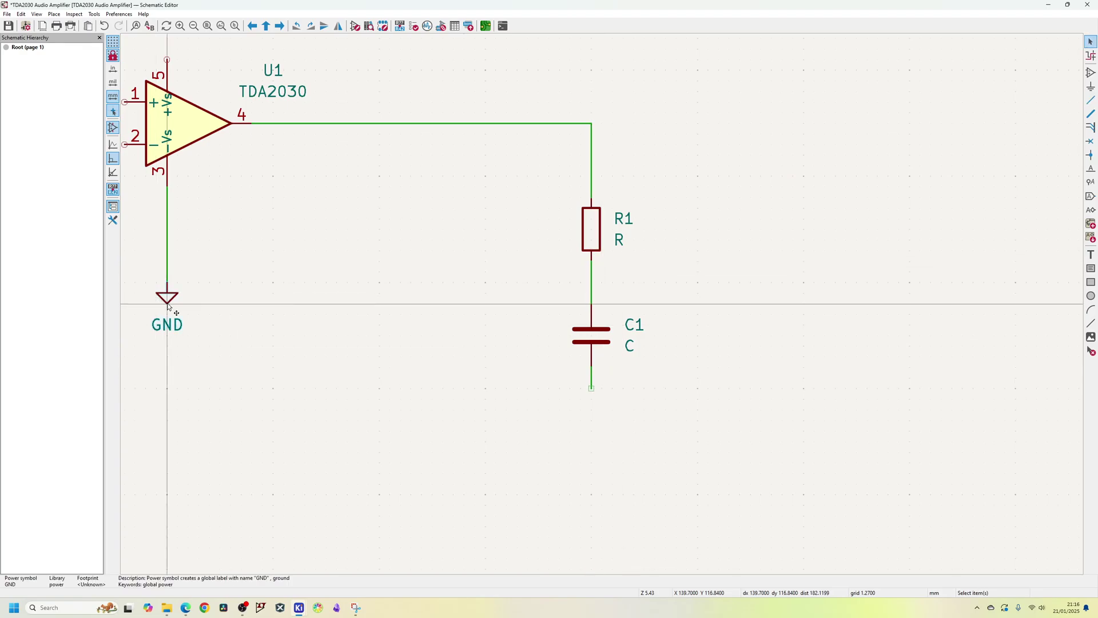
Duplicate GND under C1 and place a horizontal polarized capacitor C2 in the output line
key(ctrl+d)
key(a)
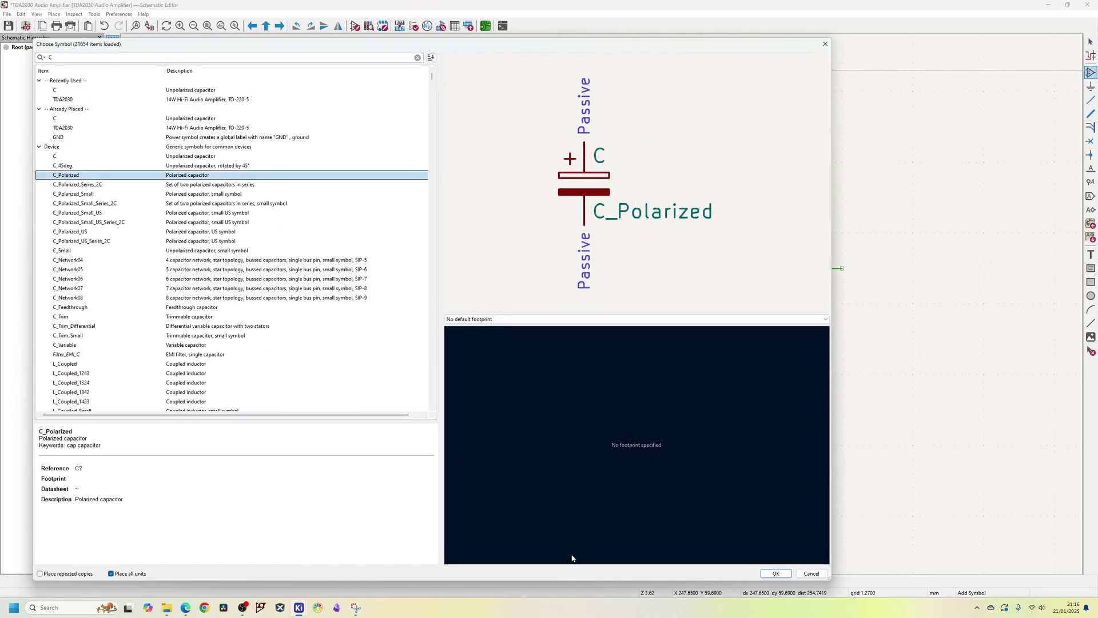
click(775, 573)
key(r)
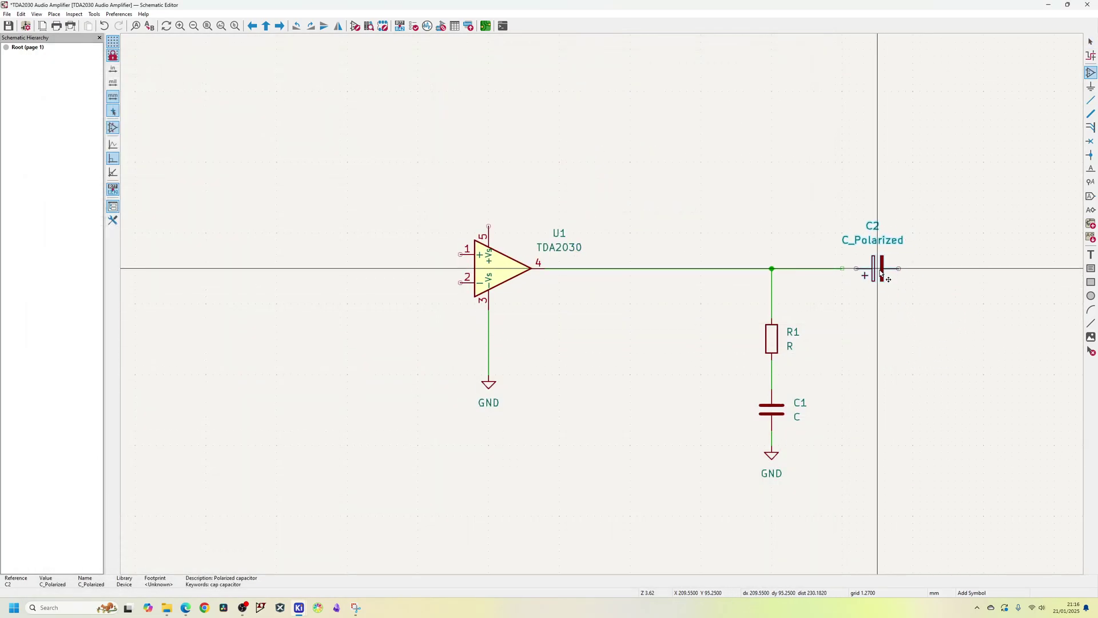
click(878, 268)
key(Escape)
Bring the Reddit reference schematic back up in a maximised Edge window
scroll(1047, 224, up, 4)
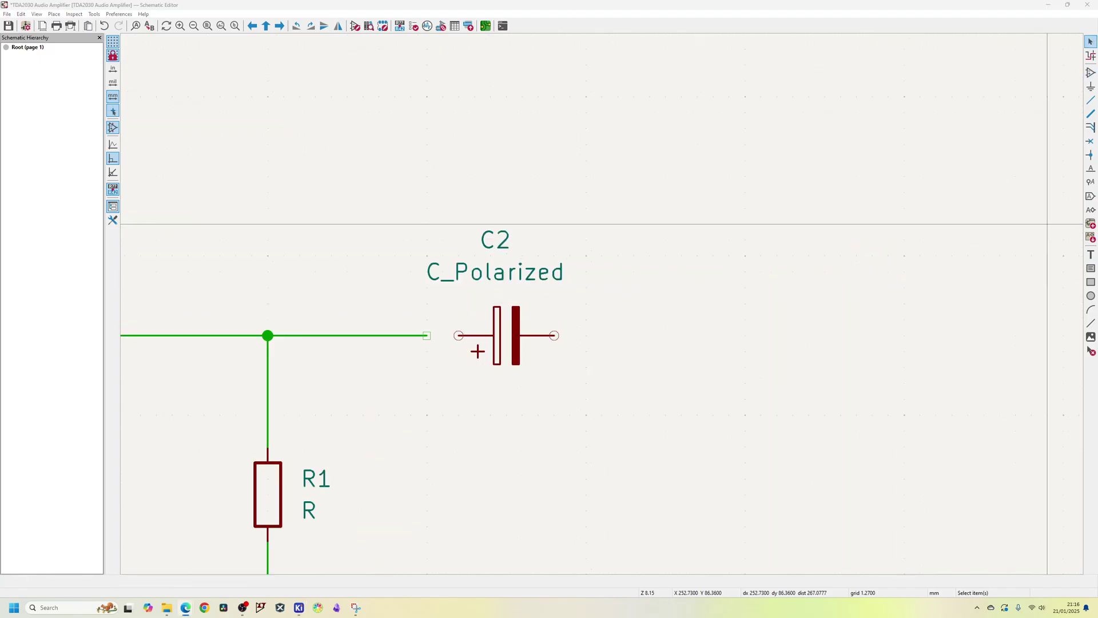
key(alt+Tab)
double_click(789, 253)
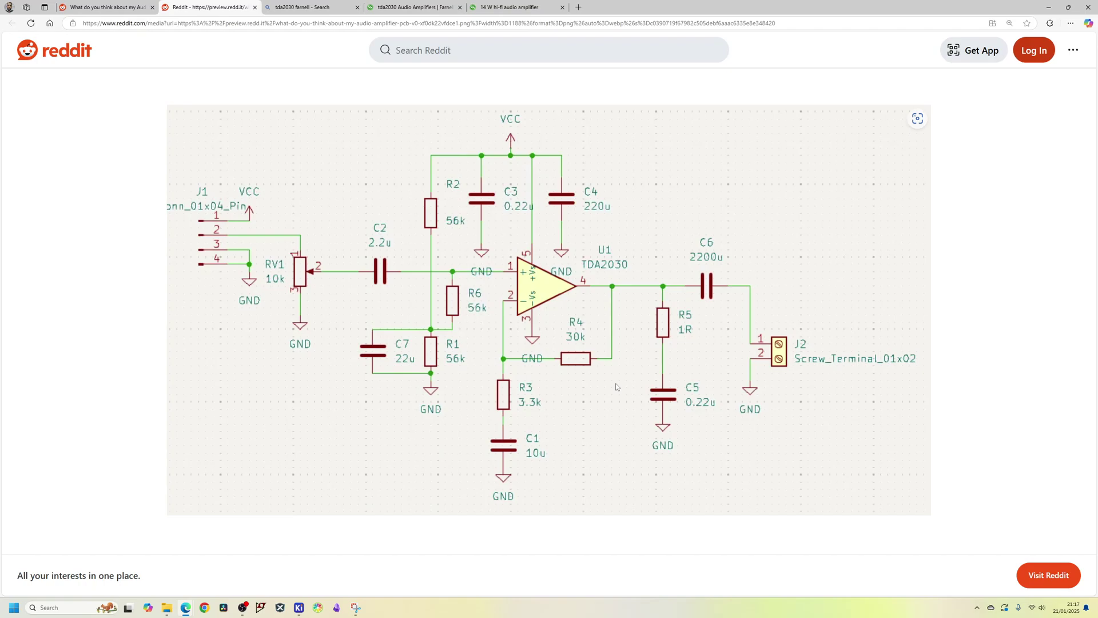
Back in KiCad, run a wire onward from C2's right pin
key(alt+Tab)
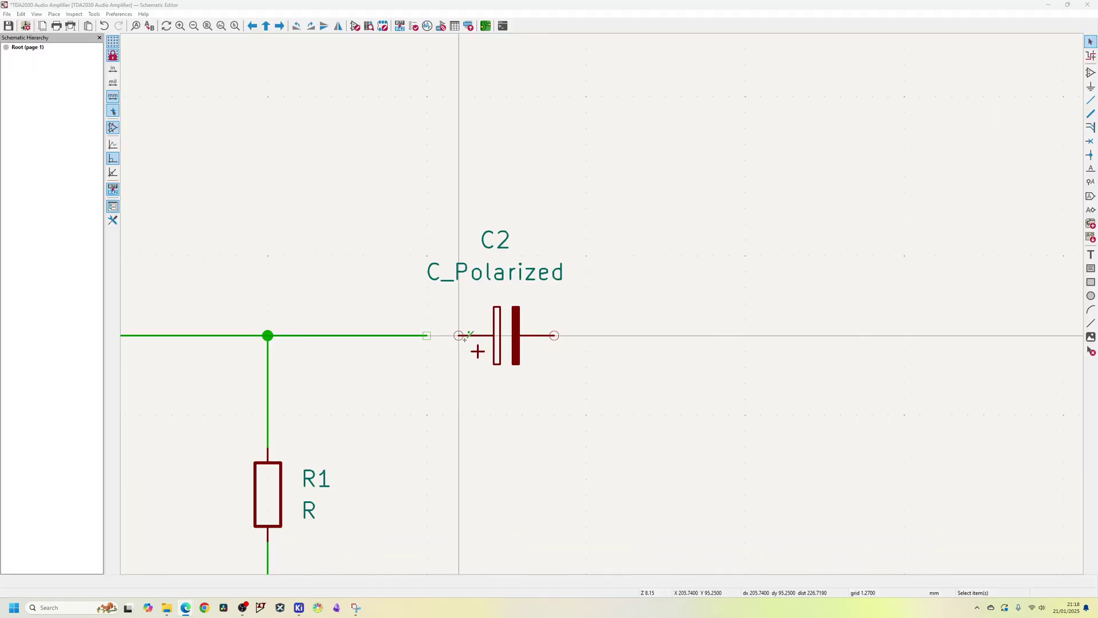
key(w)
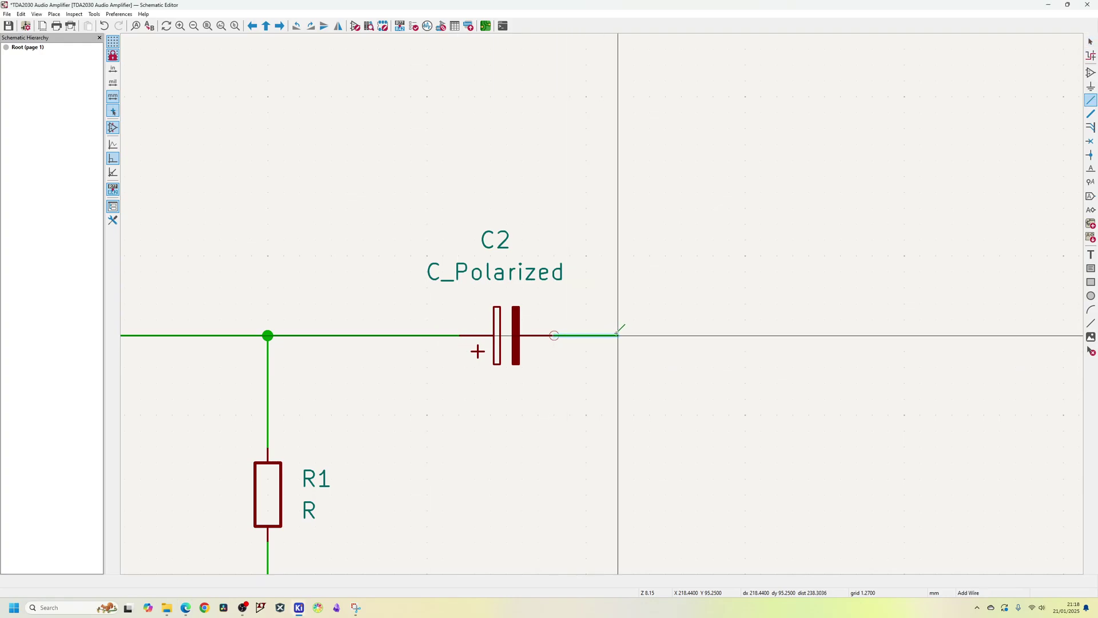
scroll(618, 335, down, 5)
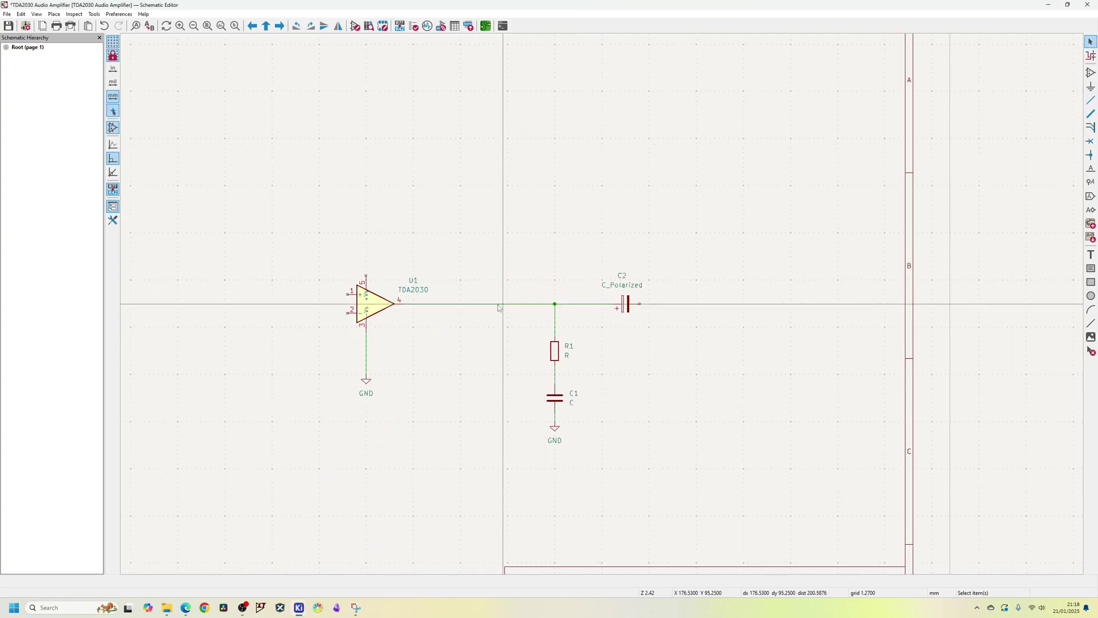
key(Escape)
scroll(601, 306, up, 2)
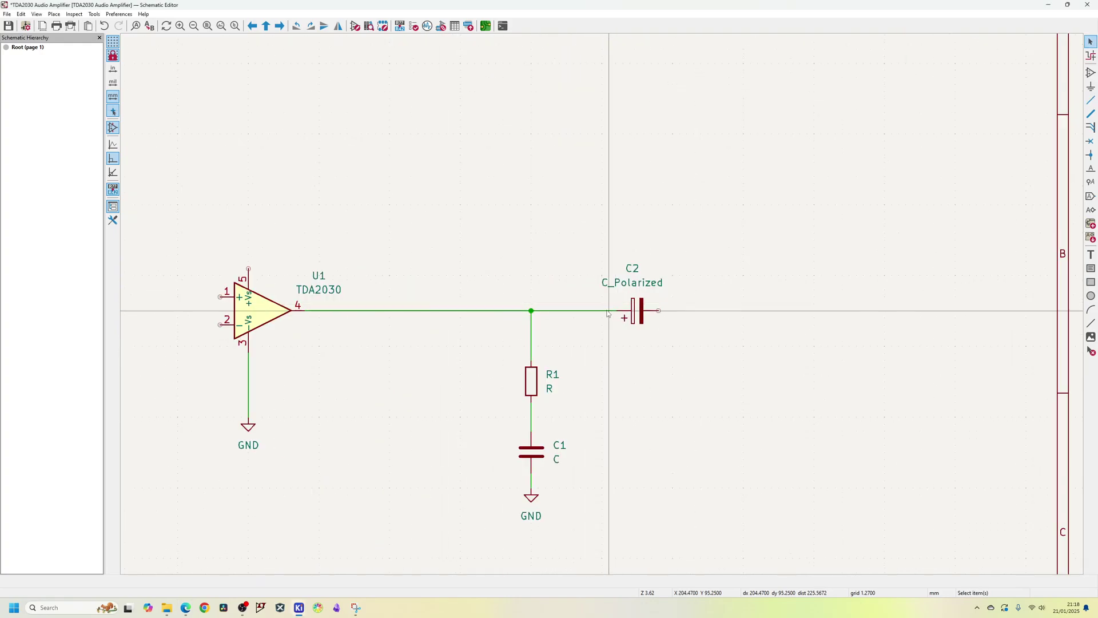
click(658, 311)
double_click(744, 346)
Add a Screw_Terminal_01x02 connector J1 at the end of C2's wire
key(a)
double_click(145, 115)
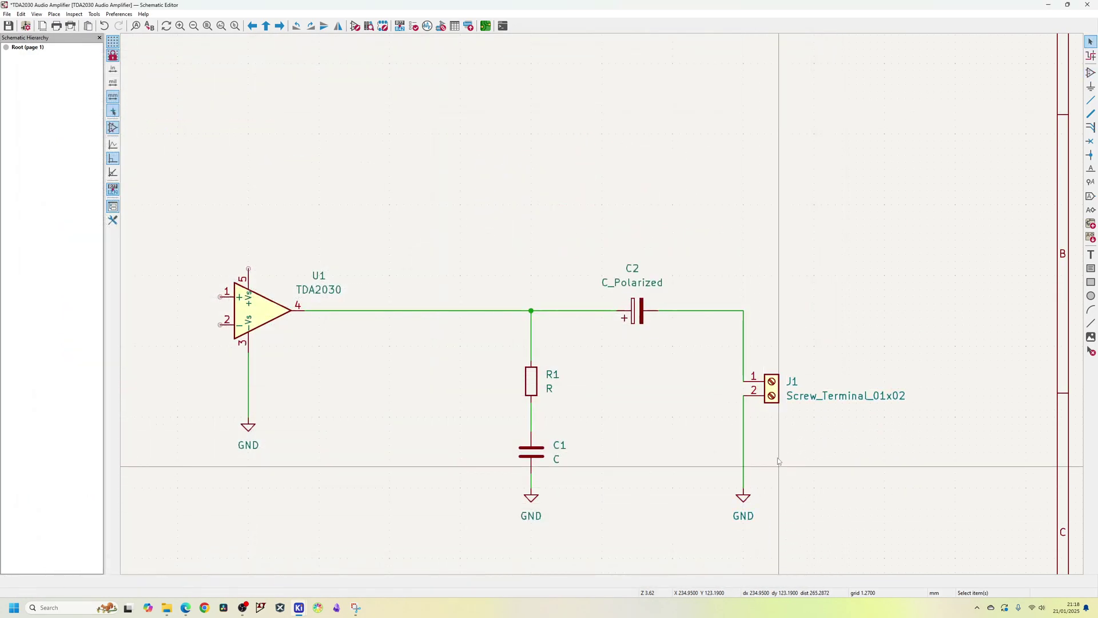
scroll(812, 435, up, 2)
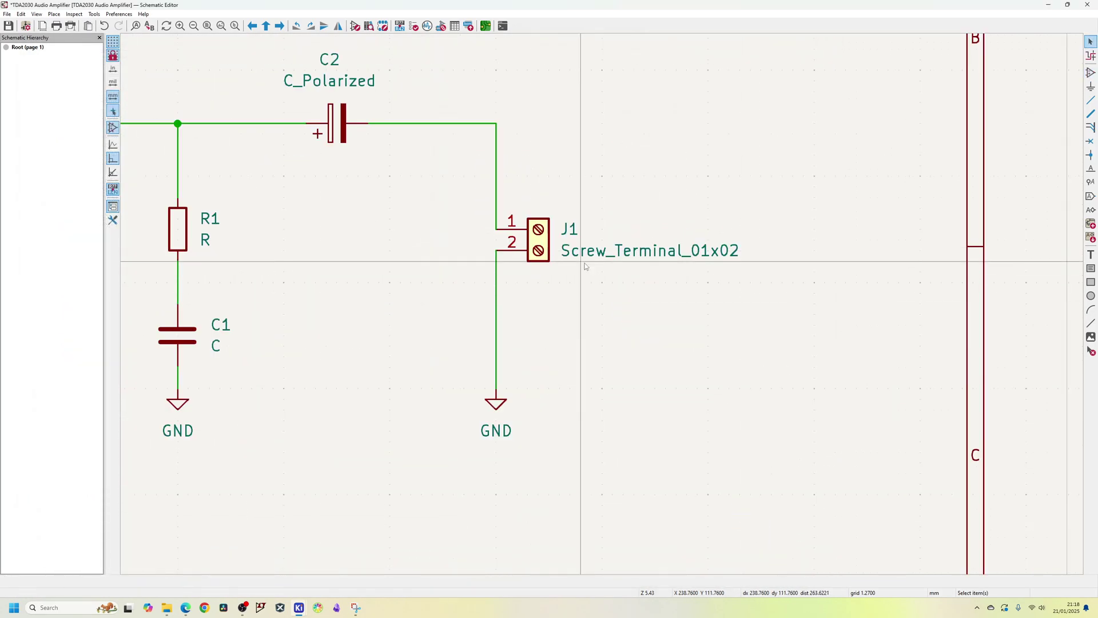
Change J1's value to 'Speaker 8Ω'
click(602, 256)
double_click(602, 256)
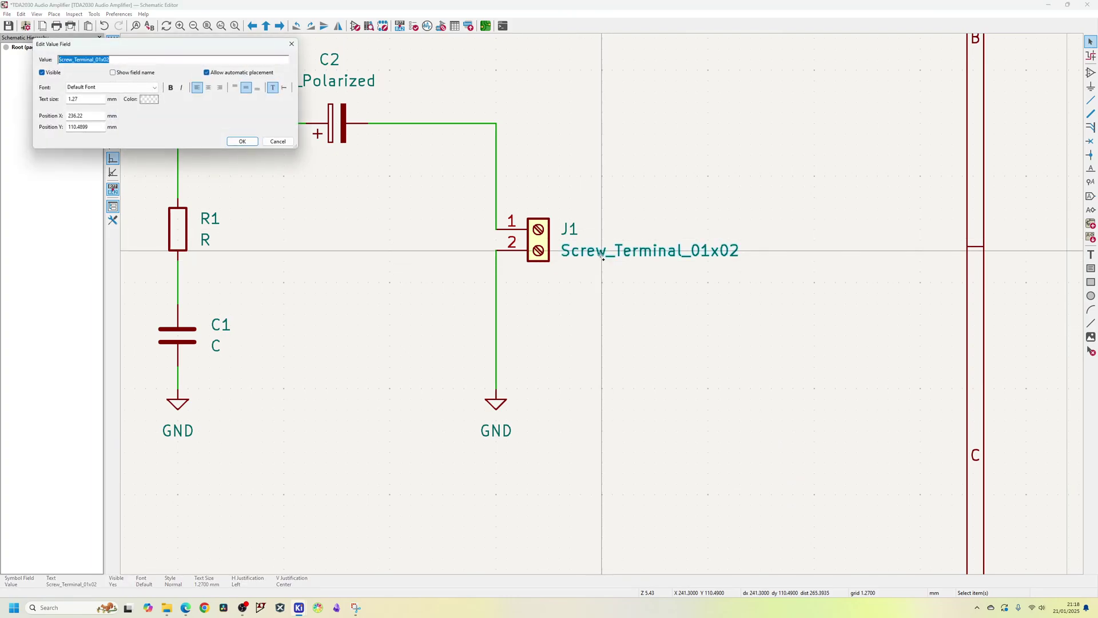
text(S)
text(peaker 8)
text(Ω)
key(Return)
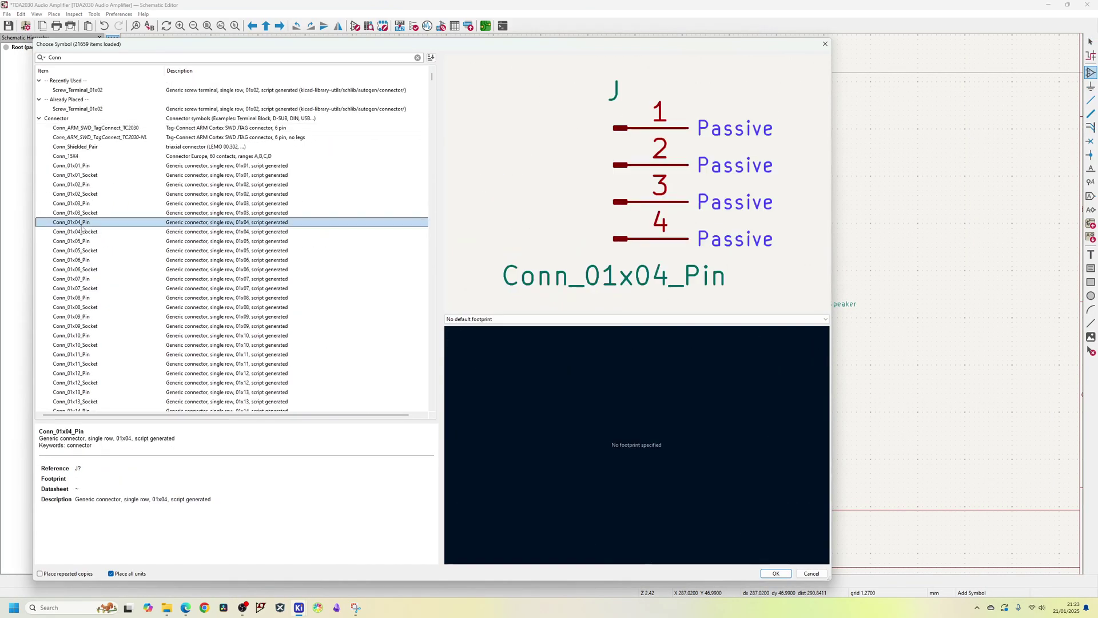
Place a four-pin Conn_01x04_Pin connector J2 on the amplifier's input side
scroll(119, 331, down, 10)
scroll(119, 330, up, 10)
click(86, 165)
key(Return)
click(538, 301)
key(m)
click(469, 262)
scroll(470, 261, down, 4)
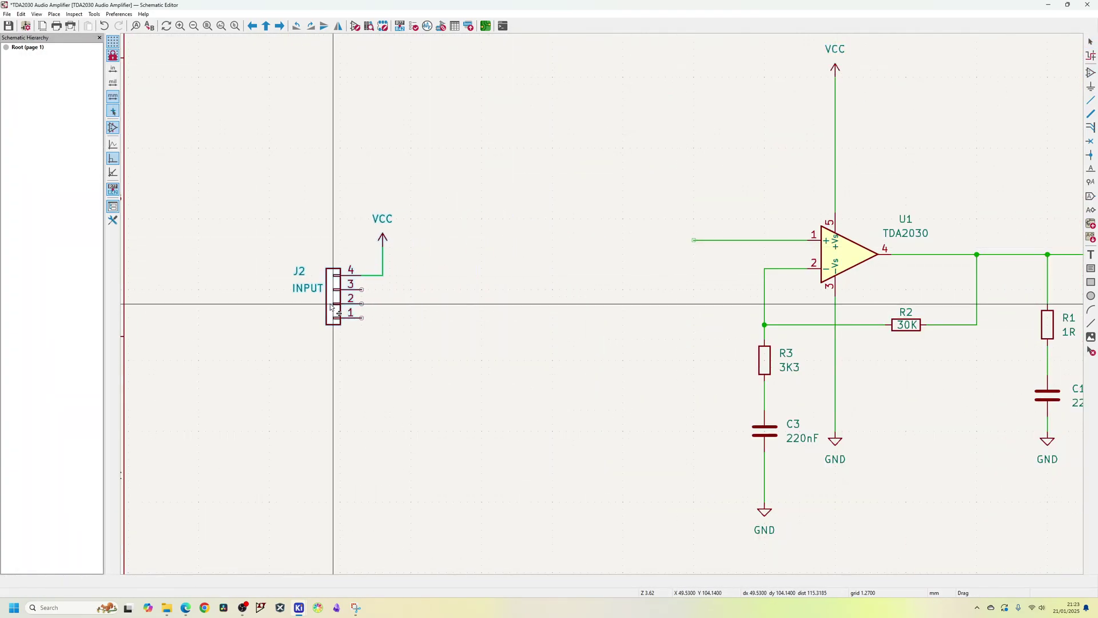
key(a)
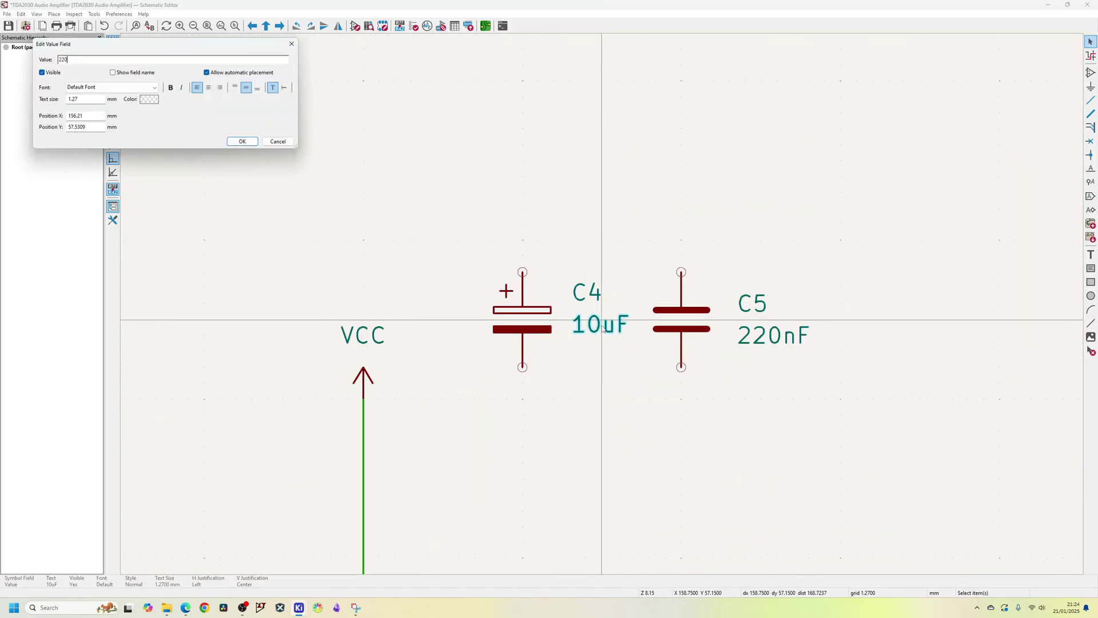
Set C4 to 220uF, move VCC above the capacitors, and wire C4 and C5 to it
text(uF)
key(Return)
drag(366, 400, 368, 204)
key(w)
click(522, 271)
click(522, 240)
click(681, 272)
click(522, 367)
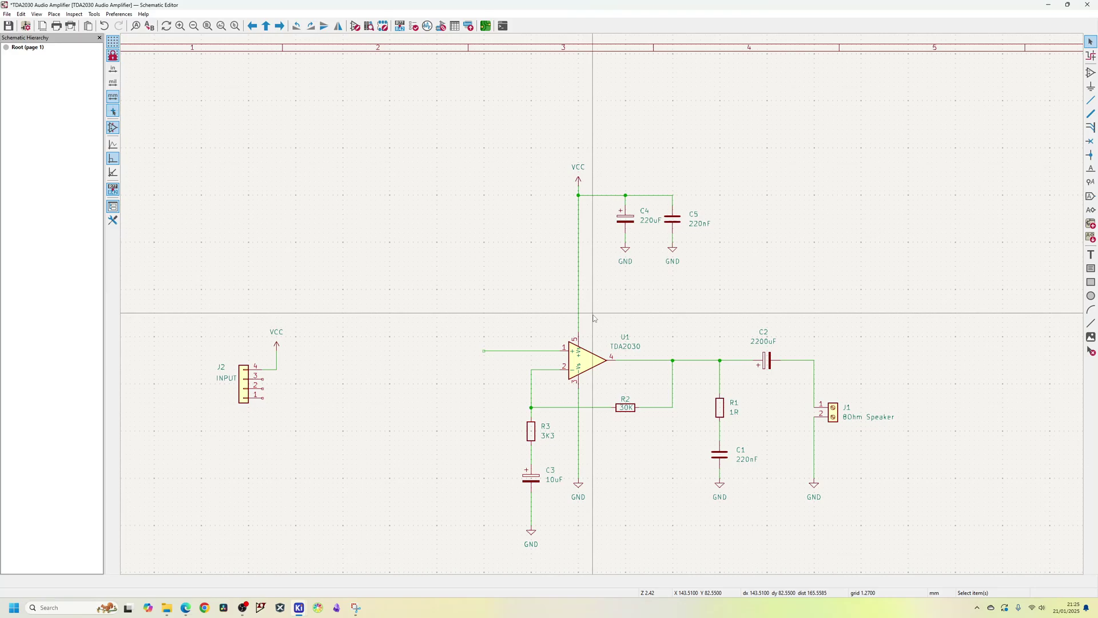
Add a note box reading 'Place C4 and C4 close to U1.' and style it yellow
click(724, 204)
click(814, 279)
text(Place C4 and C5 Close)
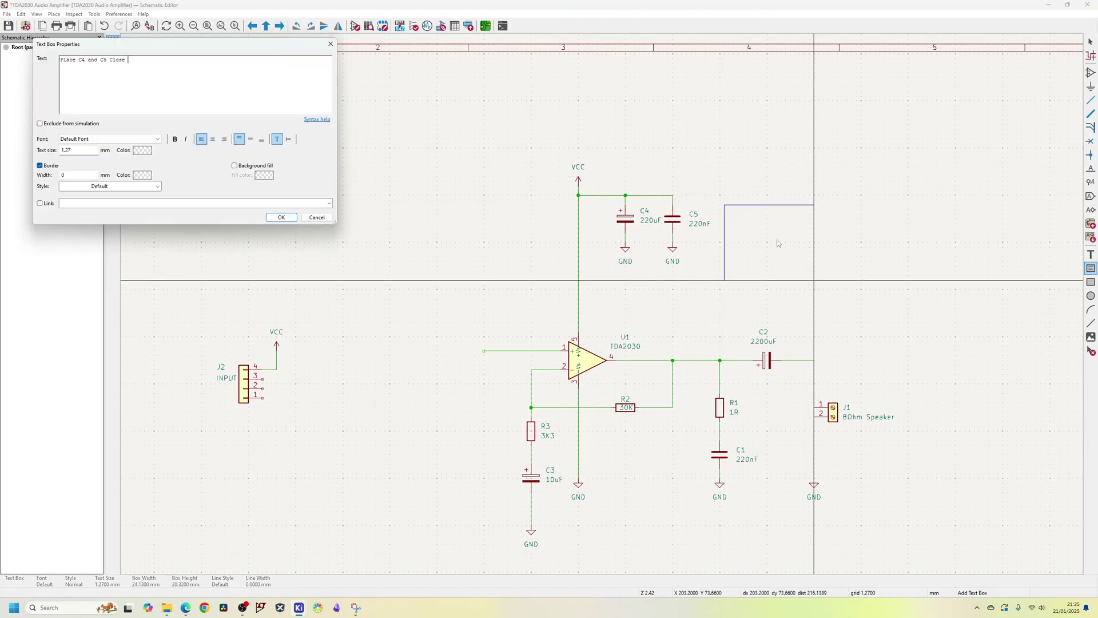
text(4 close to U1.)
key(ctrl+Return)
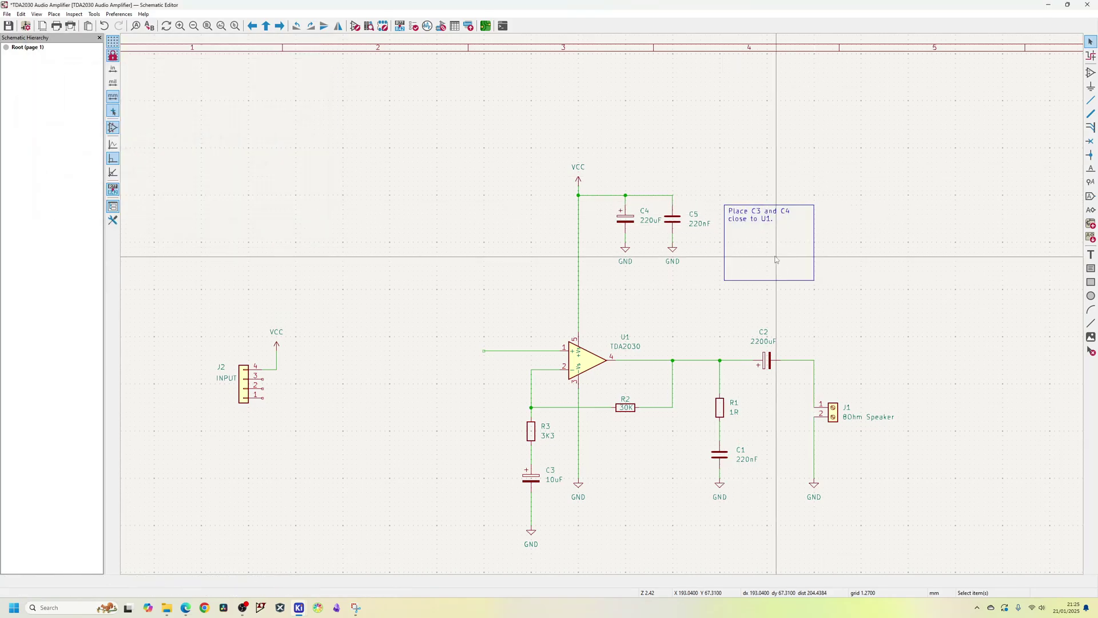
scroll(611, 213, up, 4)
double_click(610, 213)
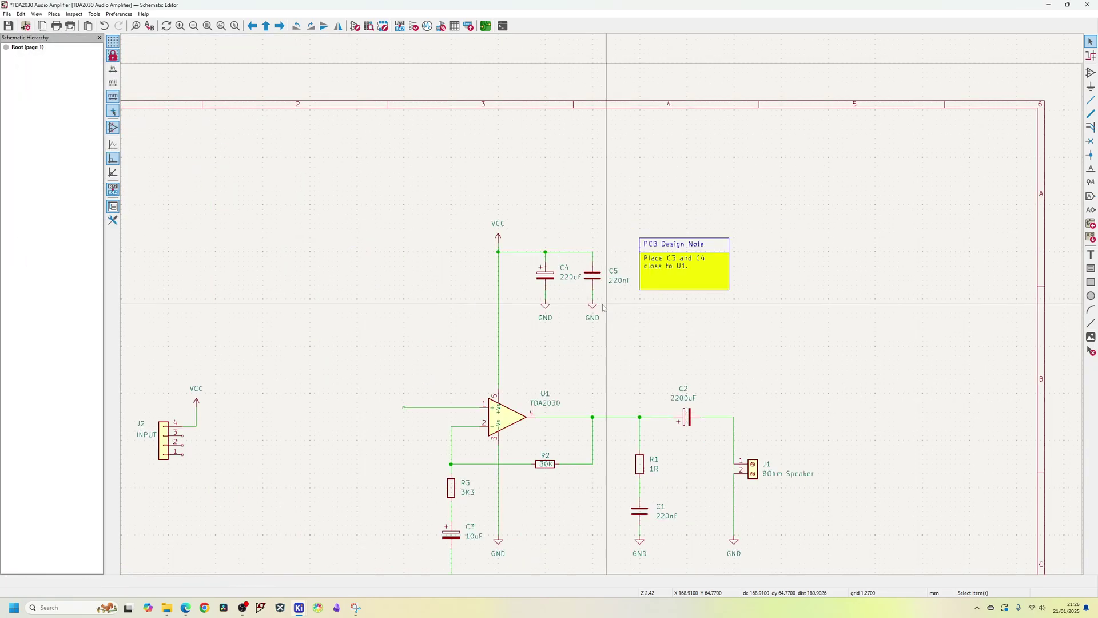
scroll(603, 308, down, 1)
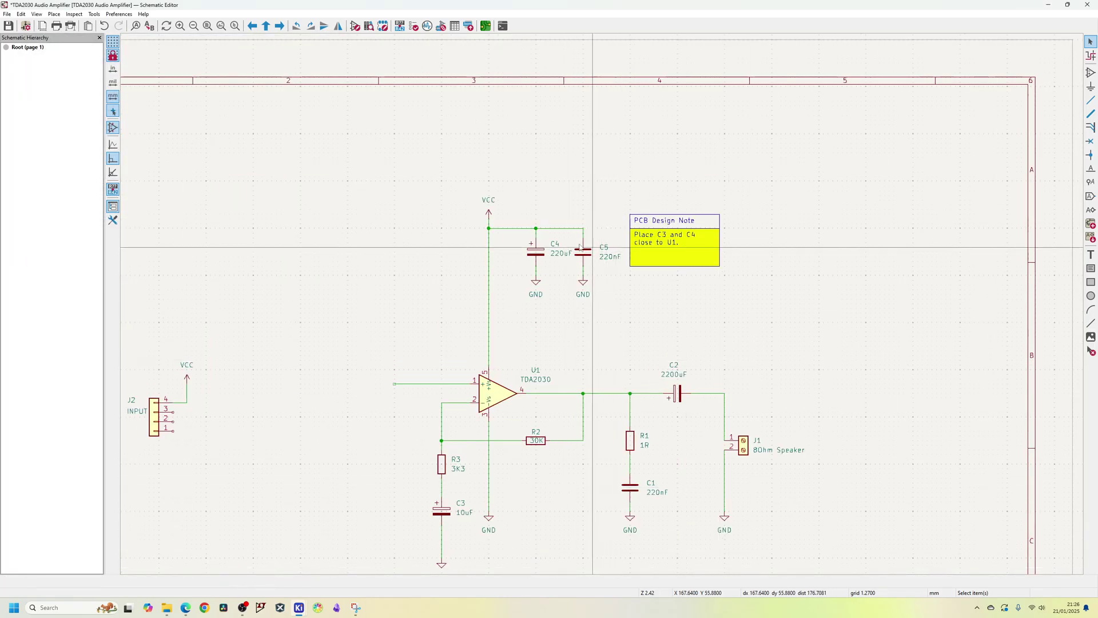
Rename capacitor C4's reference to C3, then check the design note box
double_click(559, 243)
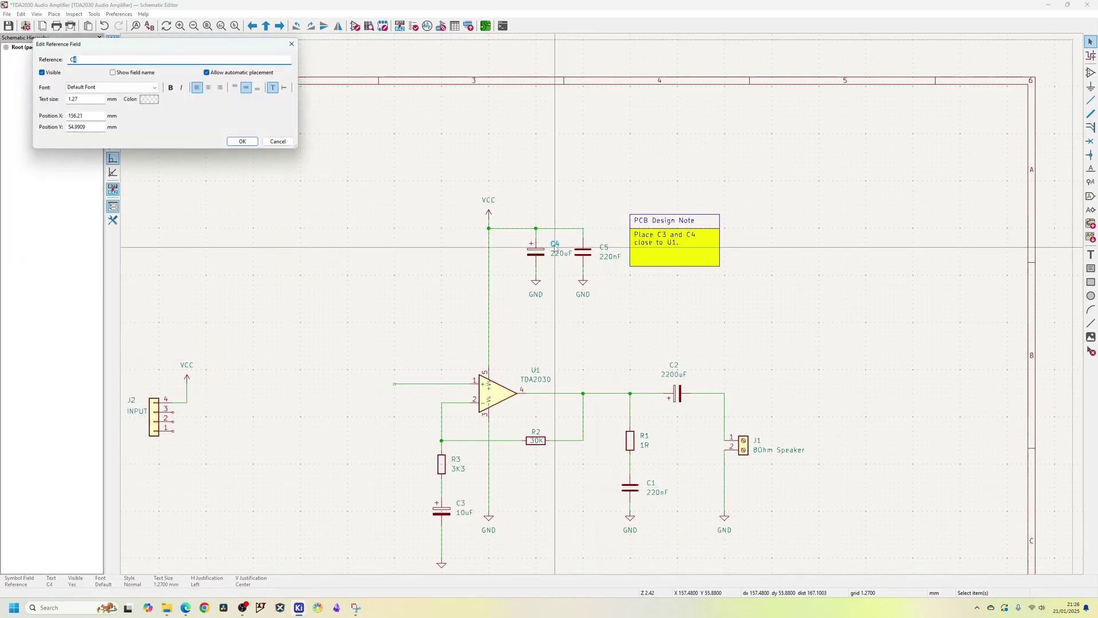
text(CC)
key(BackSpace)
text(3)
key(Return)
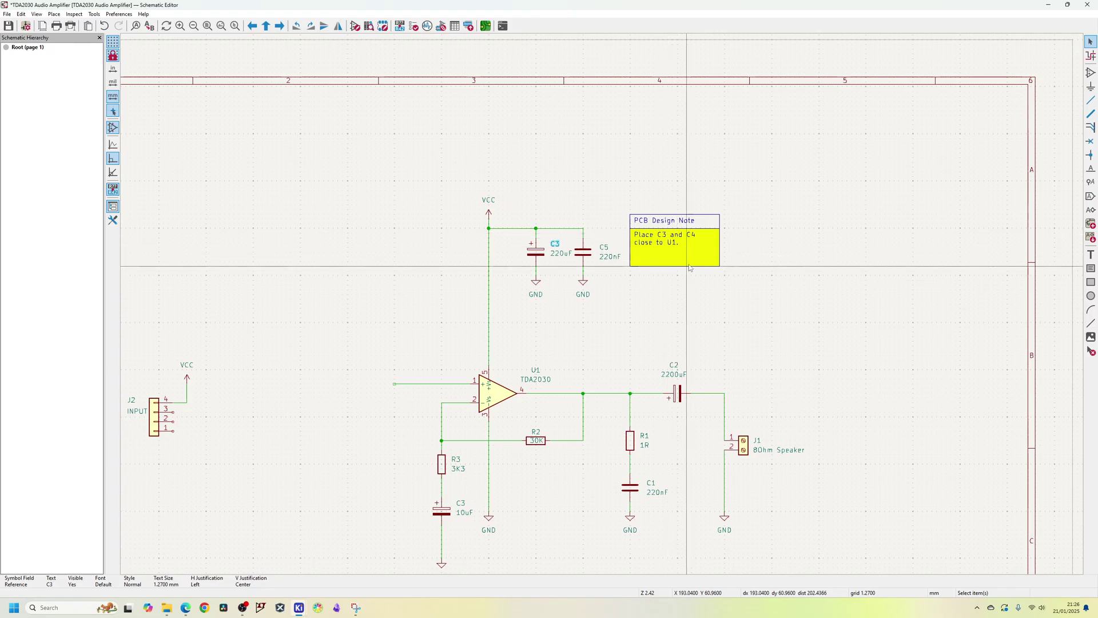
click(664, 266)
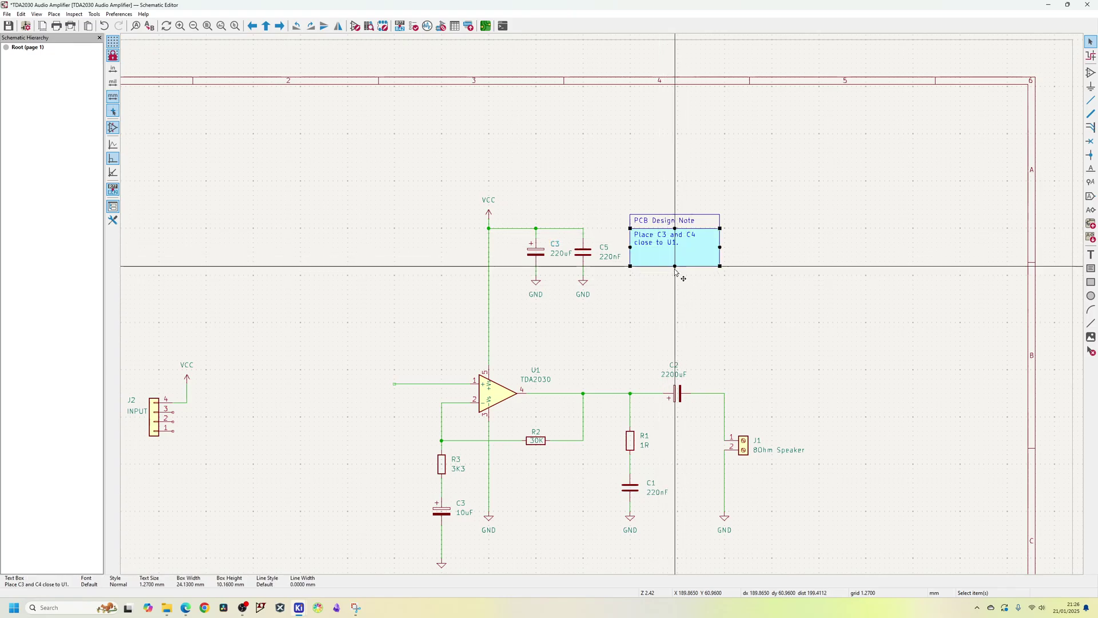
scroll(664, 266, up, 5)
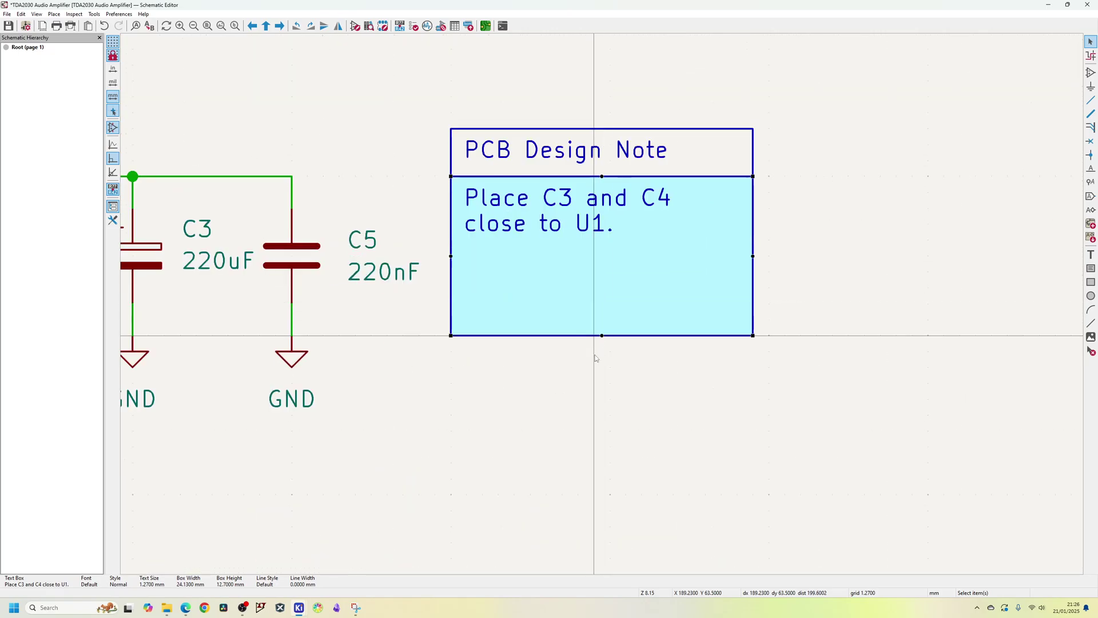
click(565, 352)
scroll(565, 352, down, 5)
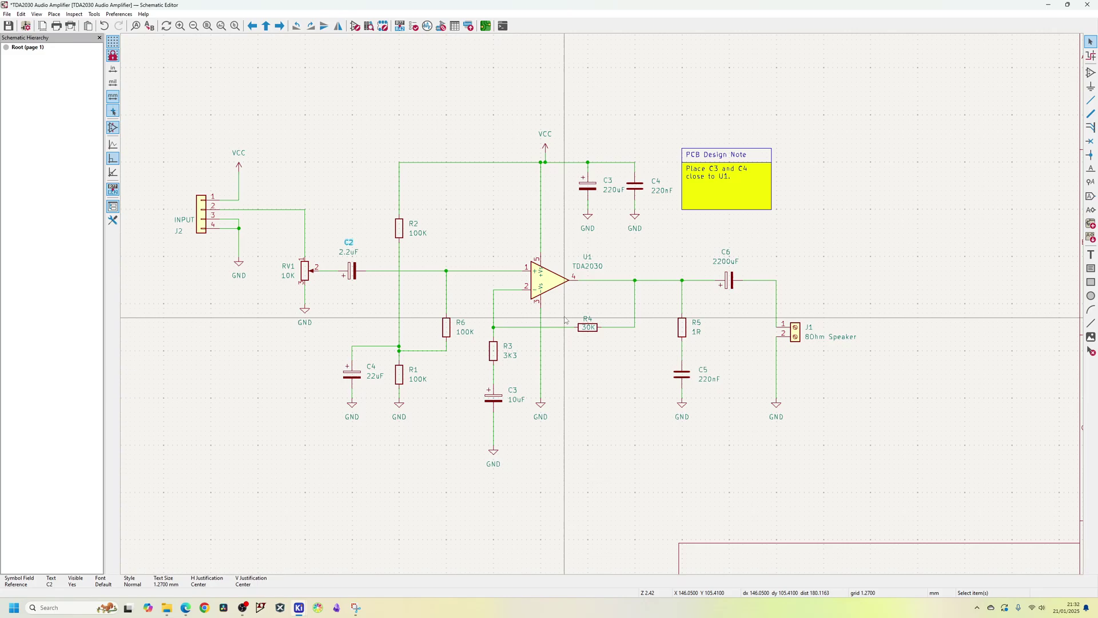
Save the finished schematic as TDA2030 Audio Amplifier.kicad_sch
key(ctrl+s)
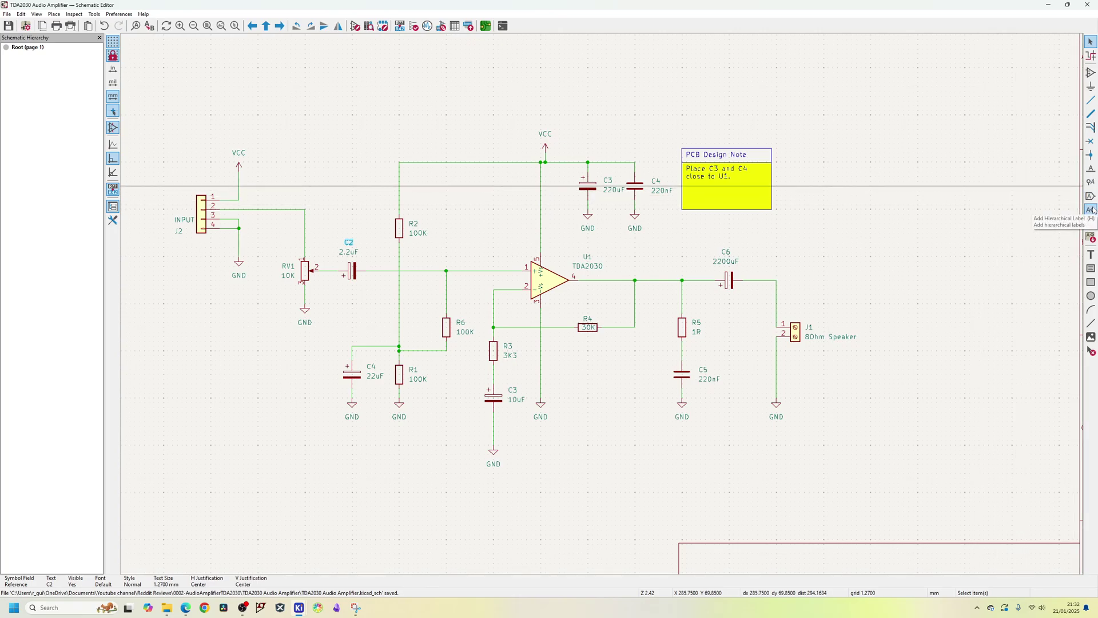
Place a net class directive with Net Class 2A on the VCC supply wire
click(1091, 182)
click(1081, 186)
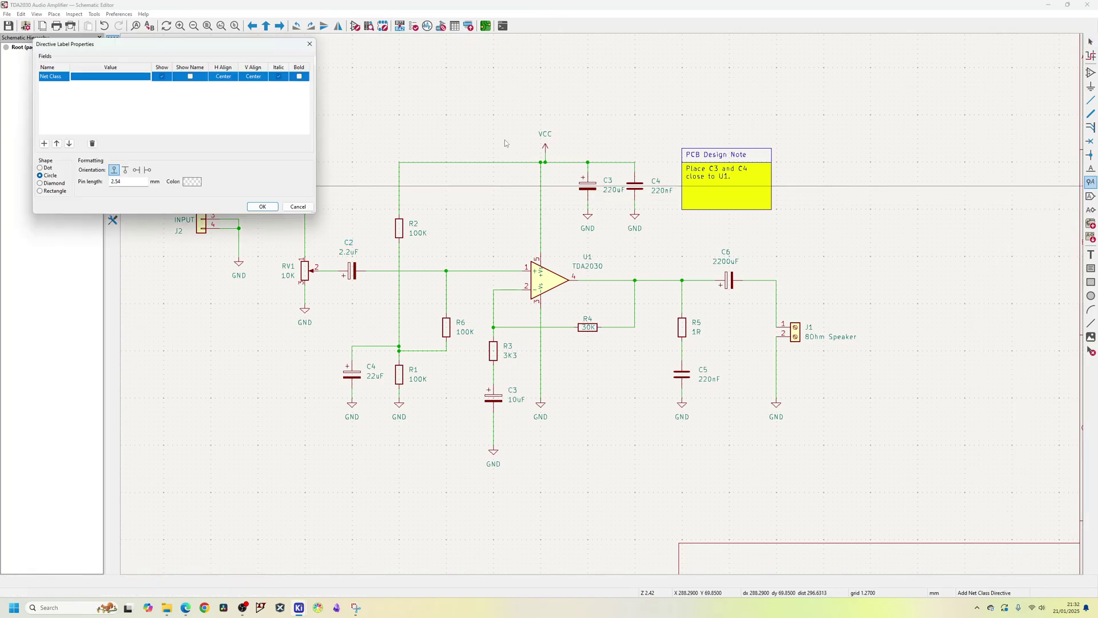
click(95, 78)
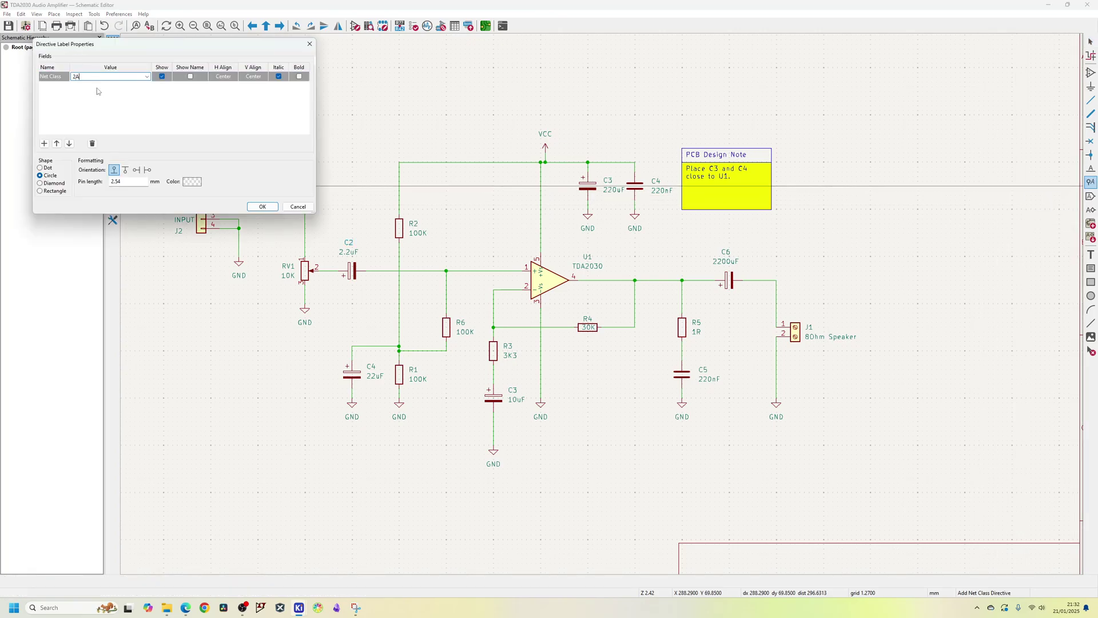
text(2A)
click(262, 206)
scroll(503, 165, up, 5)
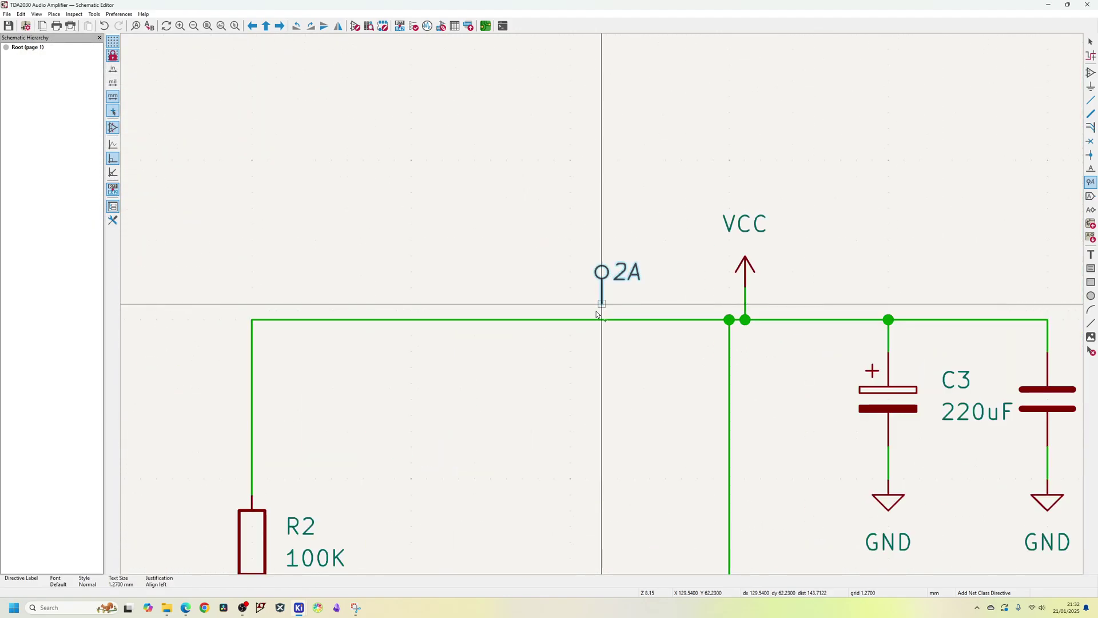
click(618, 304)
key(Escape)
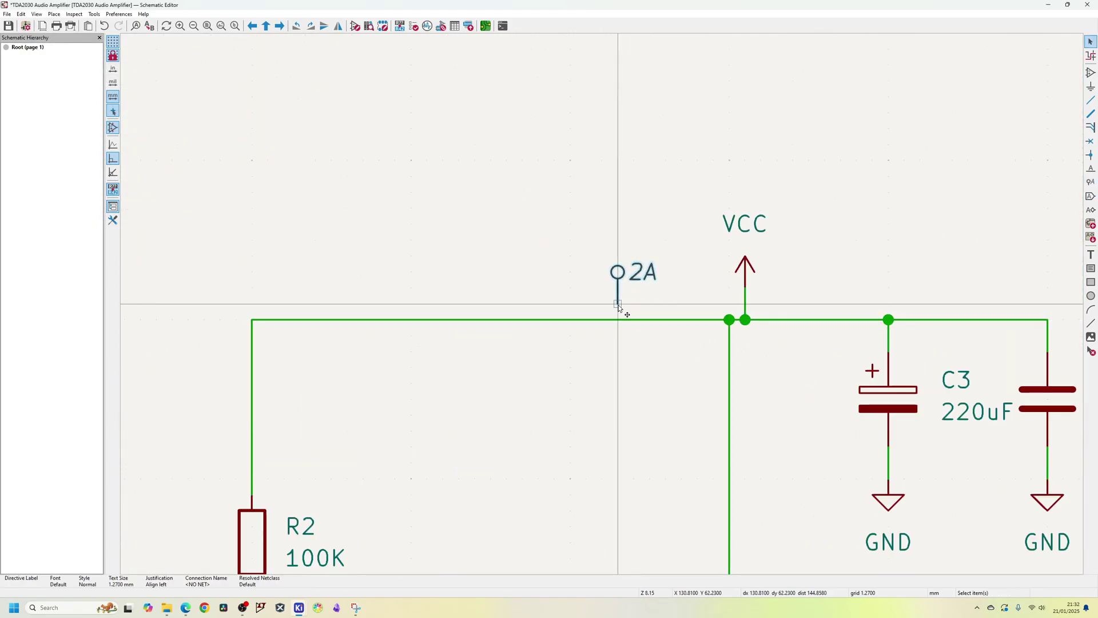
Copy the 2A directive label onto the amplifier output wire and save the schematic
scroll(704, 355, down, 5)
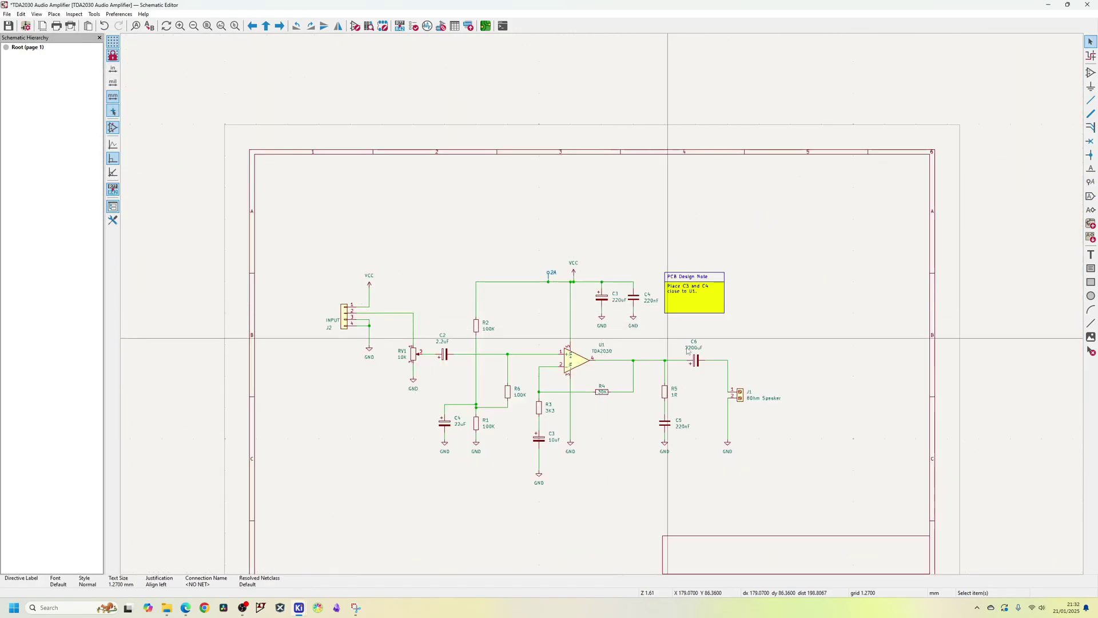
scroll(705, 355, up, 5)
key(m)
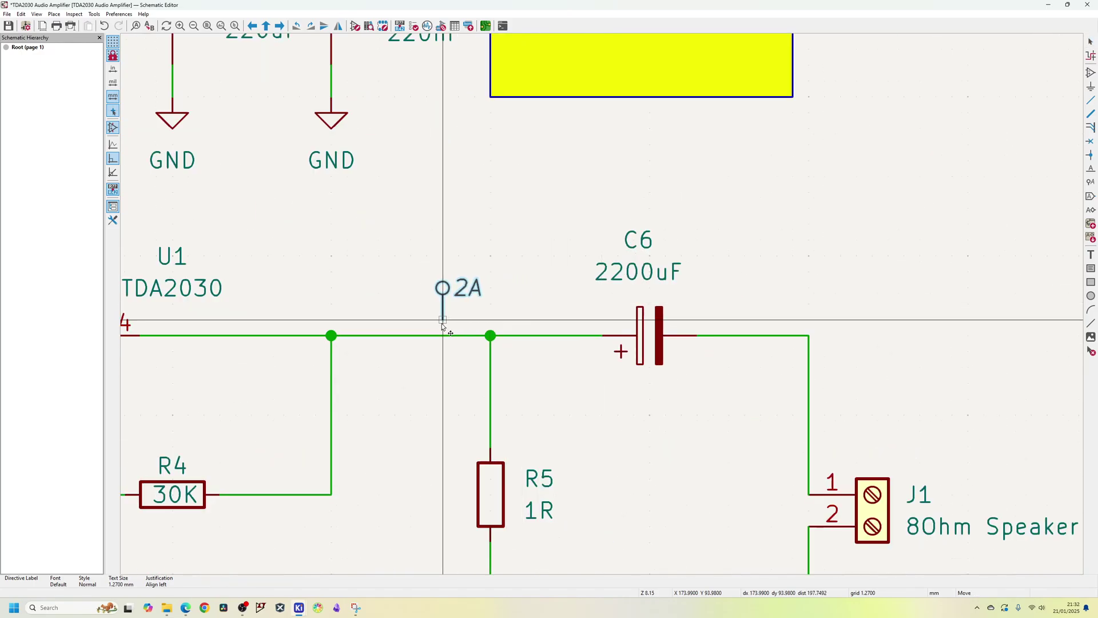
scroll(337, 327, up, 1)
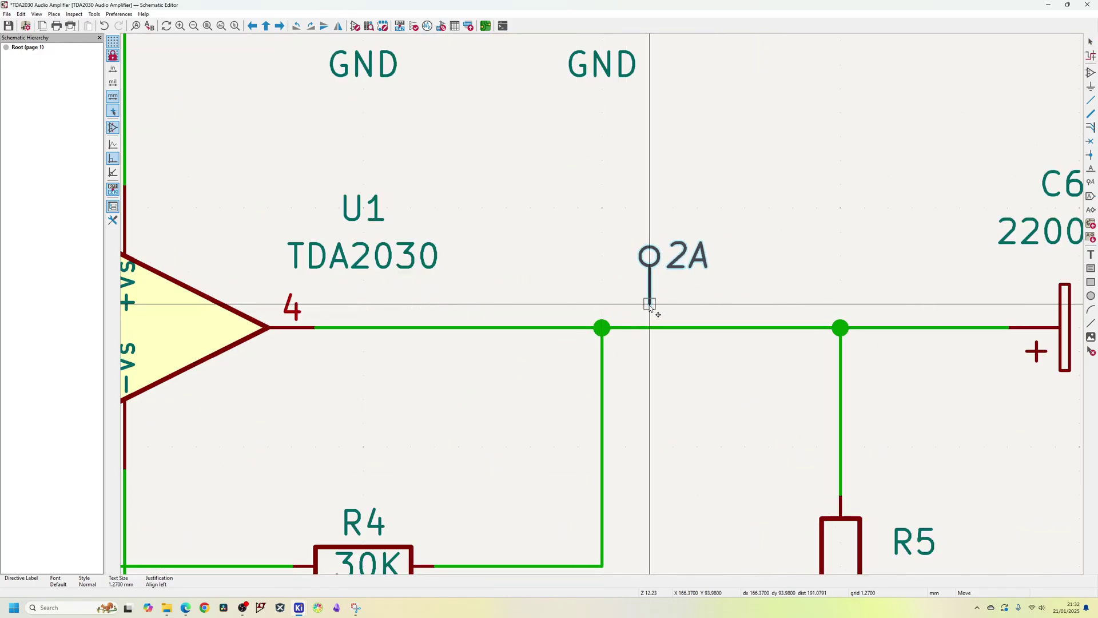
scroll(698, 299, down, 4)
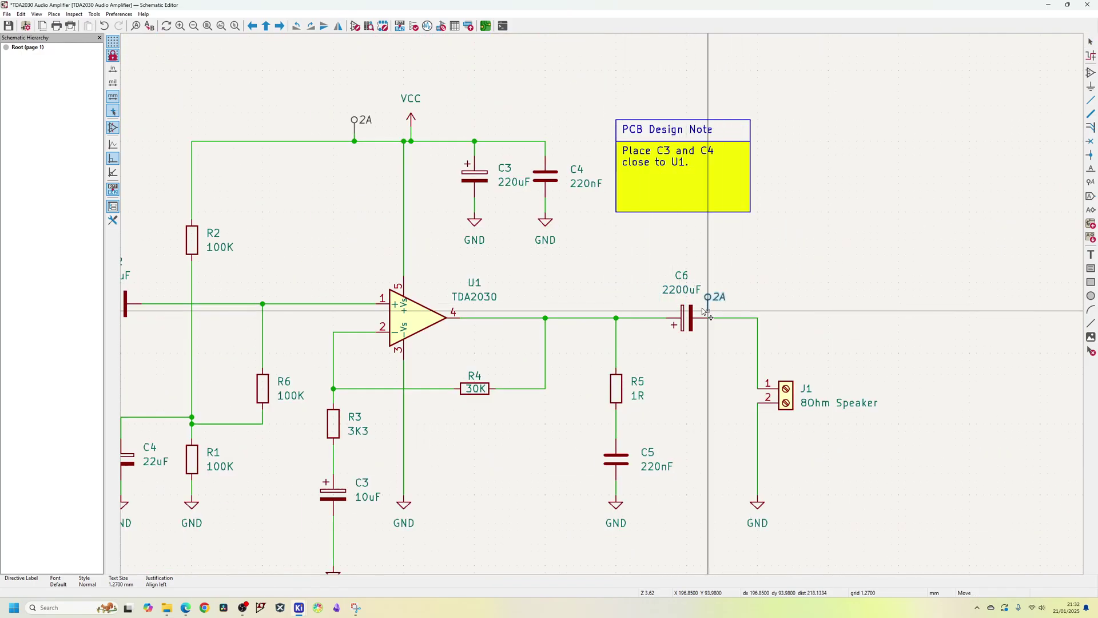
click(580, 318)
scroll(556, 225, down, 3)
scroll(190, 100, up, 4)
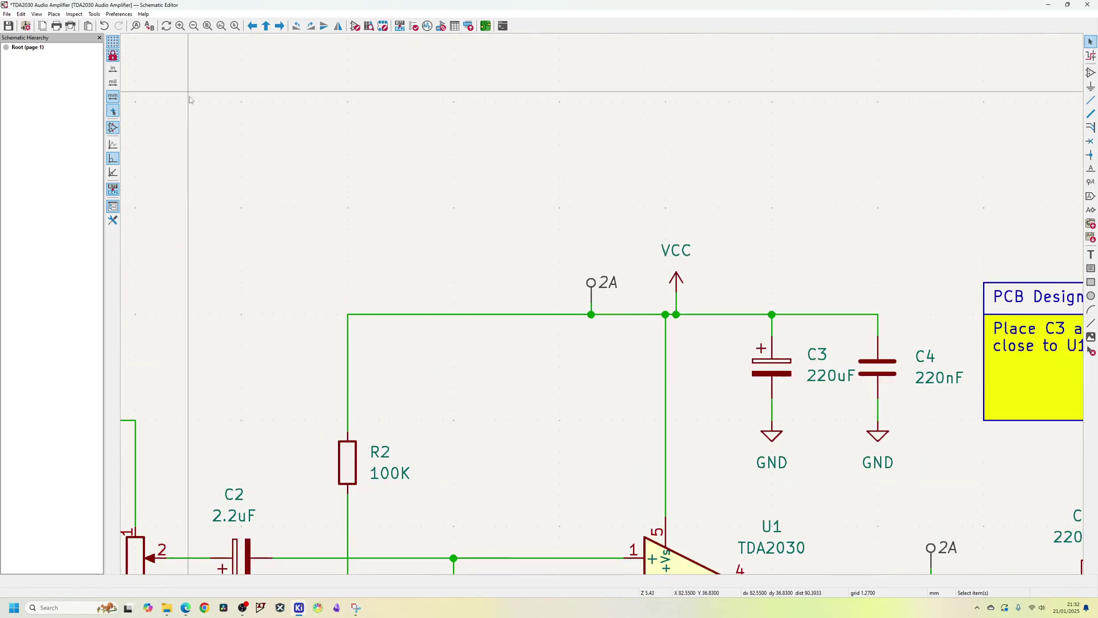
click(8, 26)
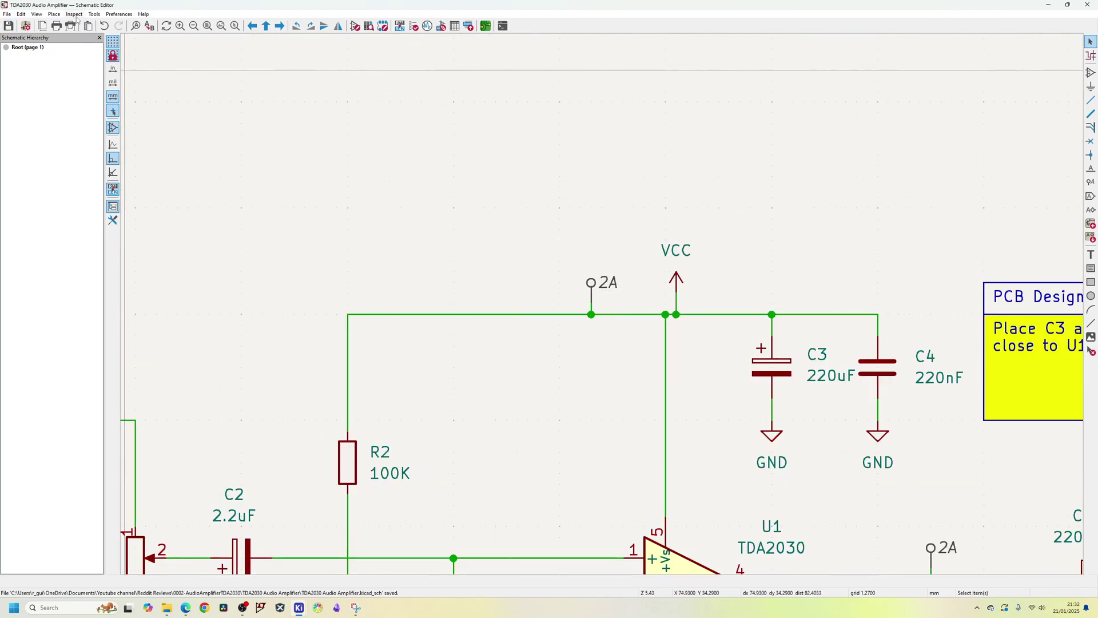
click(55, 15)
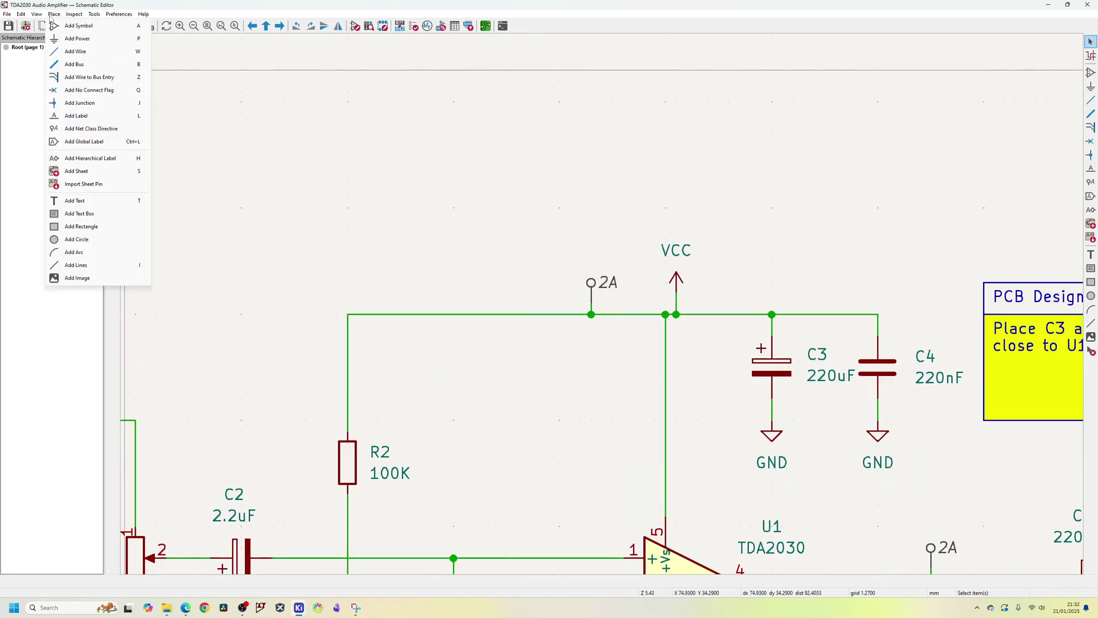
In Schematic Setup's Net Classes, add a new net class and an assignment pattern 2A
click(33, 18)
click(25, 26)
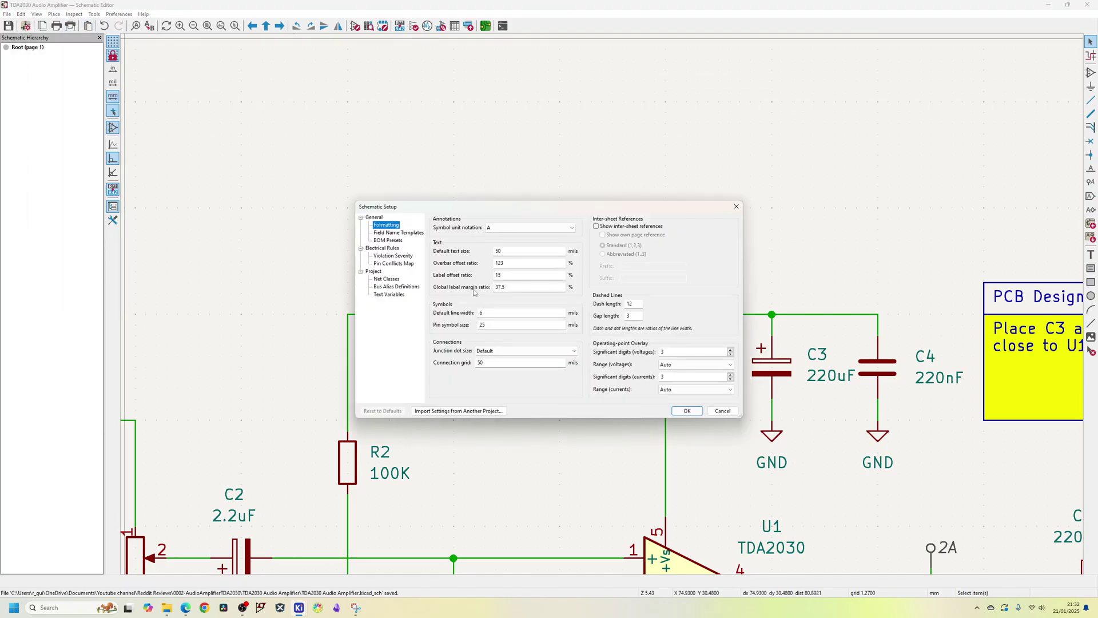
click(386, 279)
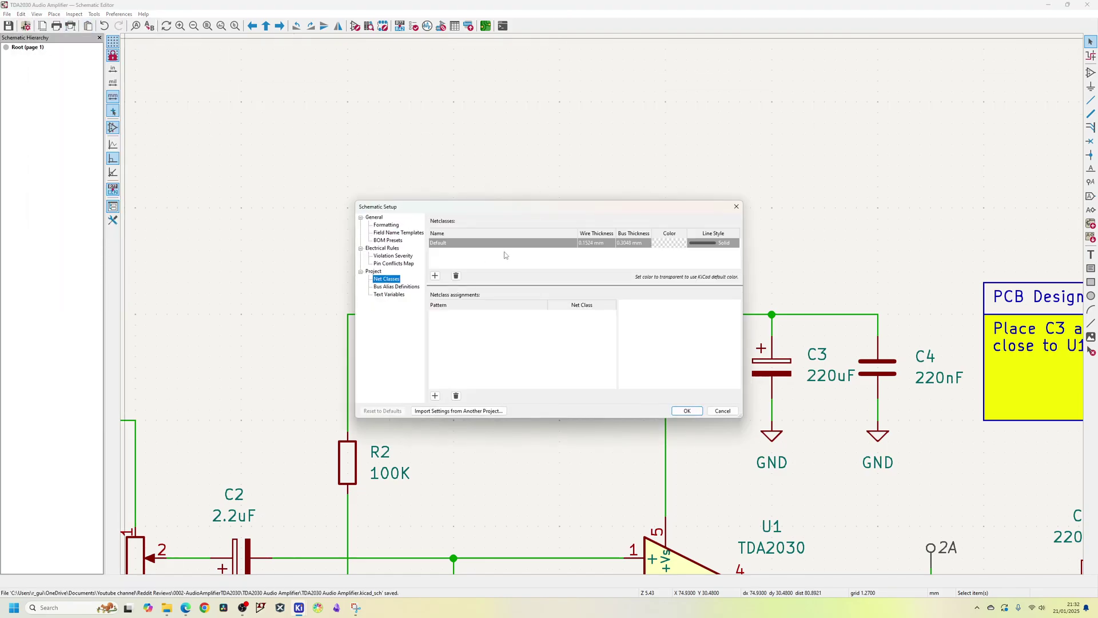
click(435, 276)
click(434, 395)
click(597, 320)
click(522, 317)
click(522, 318)
text(2A)
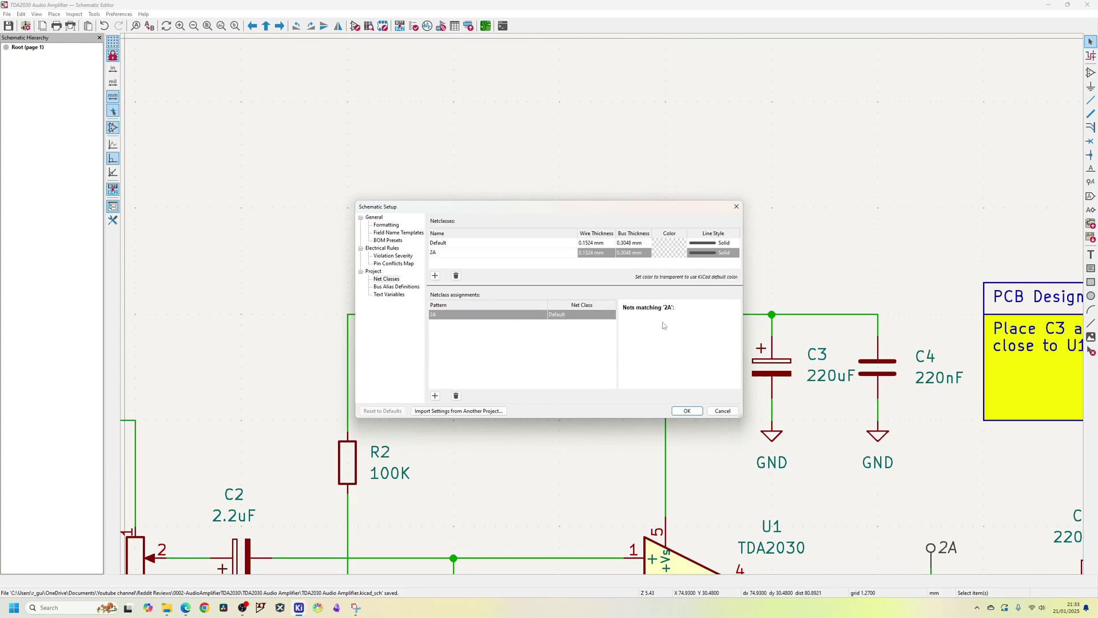
Give the 2A net class a 0.2 mm wire thickness and orange colour, then apply
click(591, 256)
click(599, 253)
click(593, 253)
drag(592, 255, 585, 257)
text(2)
click(663, 255)
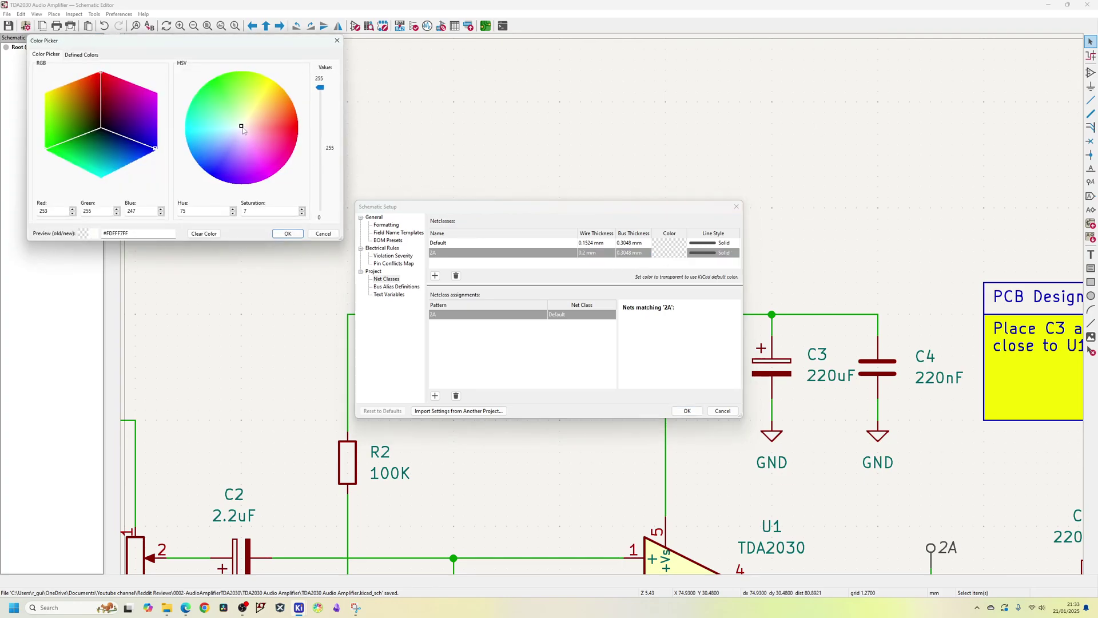
click(291, 103)
click(287, 234)
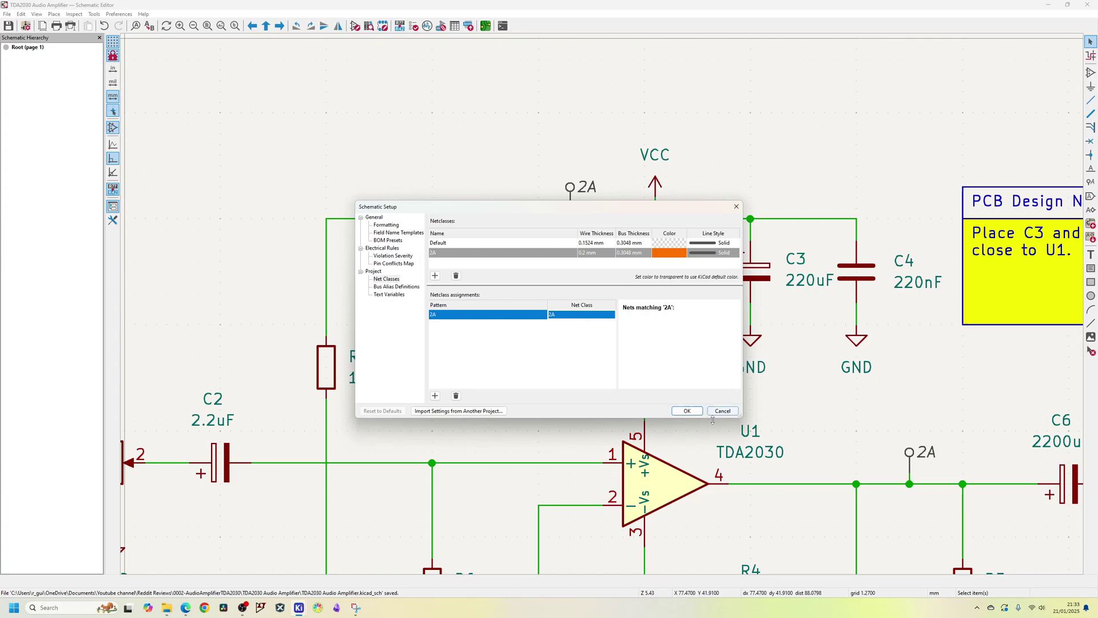
click(687, 410)
Reposition the 2A label on the output wire and duplicate it
drag(825, 408, 824, 421)
click(823, 401)
key(ctrl+d)
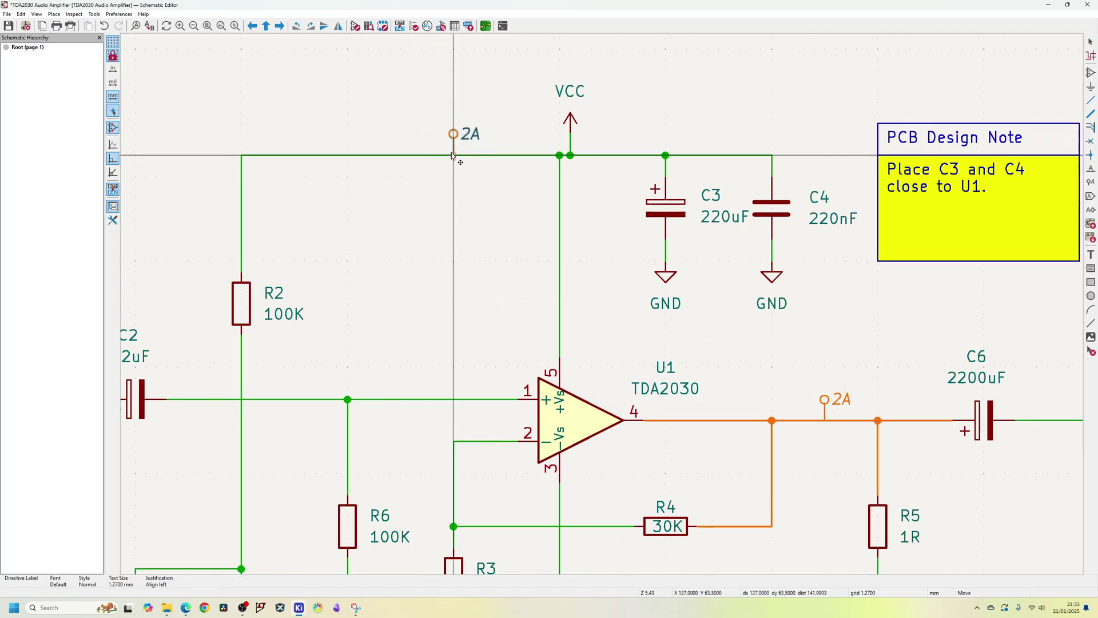
Place the duplicated 2A label on the VCC supply wire
click(458, 153)
scroll(735, 420, down, 3)
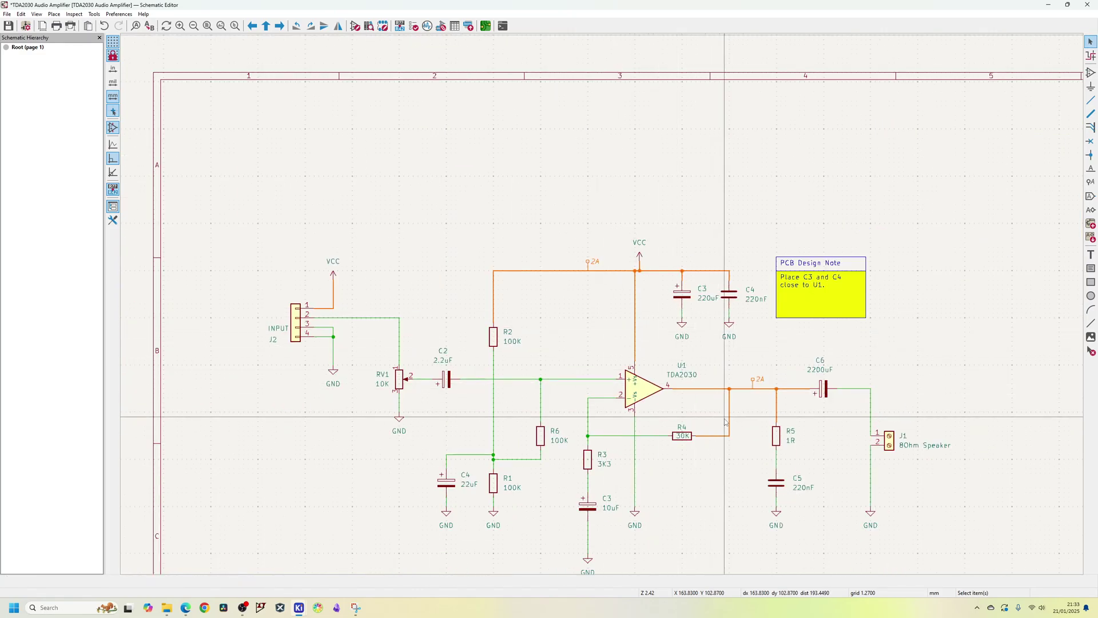
scroll(735, 421, up, 3)
scroll(623, 286, down, 3)
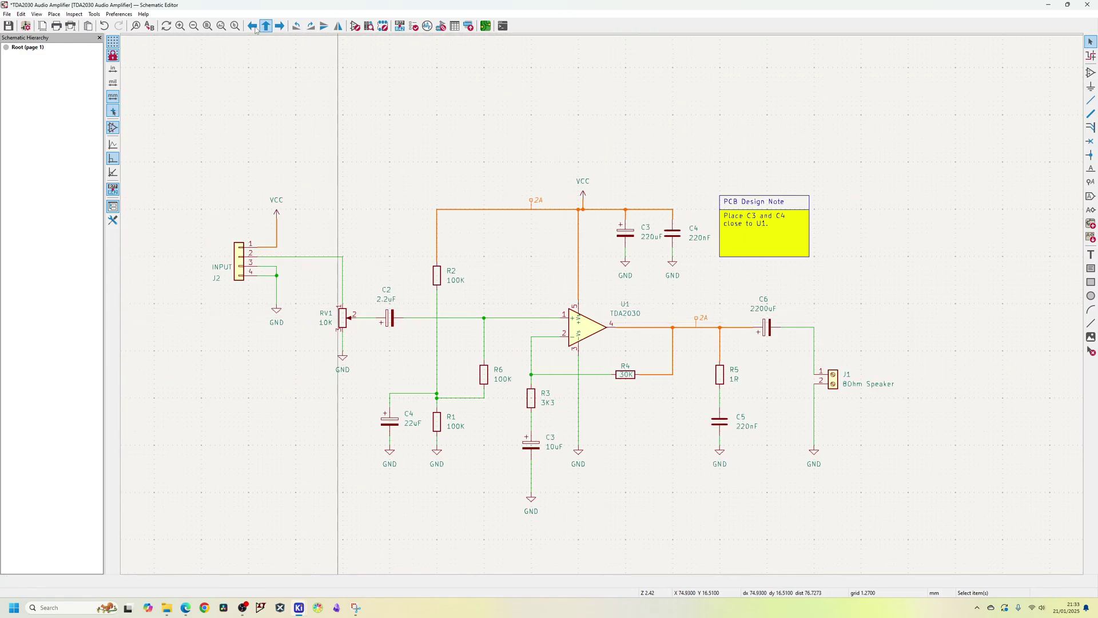
Save, then clear the 2A net class's custom colour back to the default
click(9, 25)
click(26, 25)
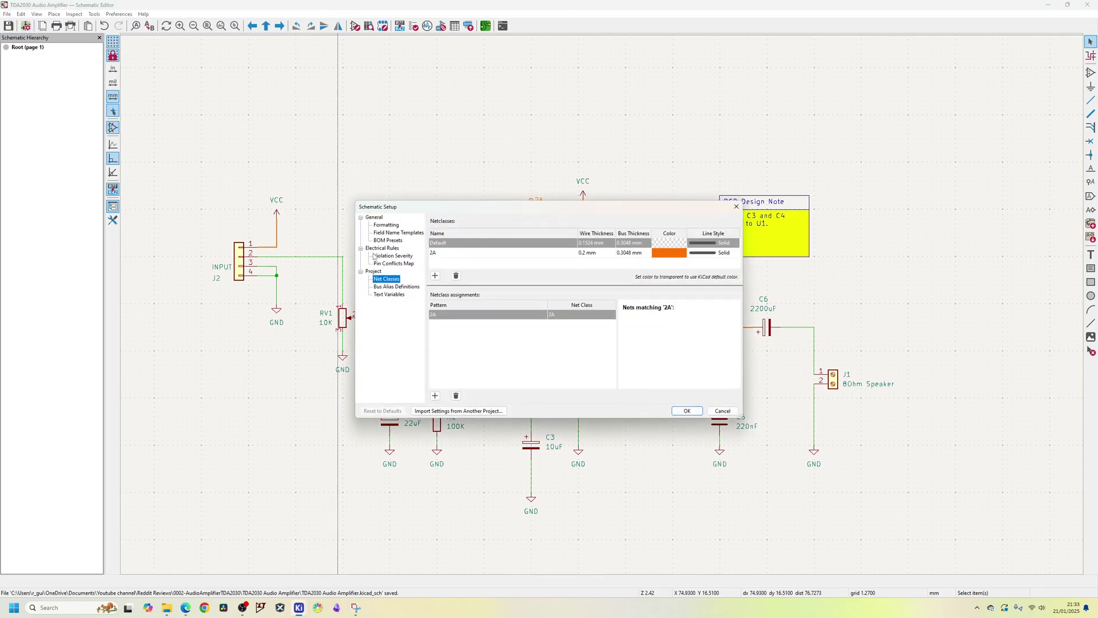
double_click(669, 252)
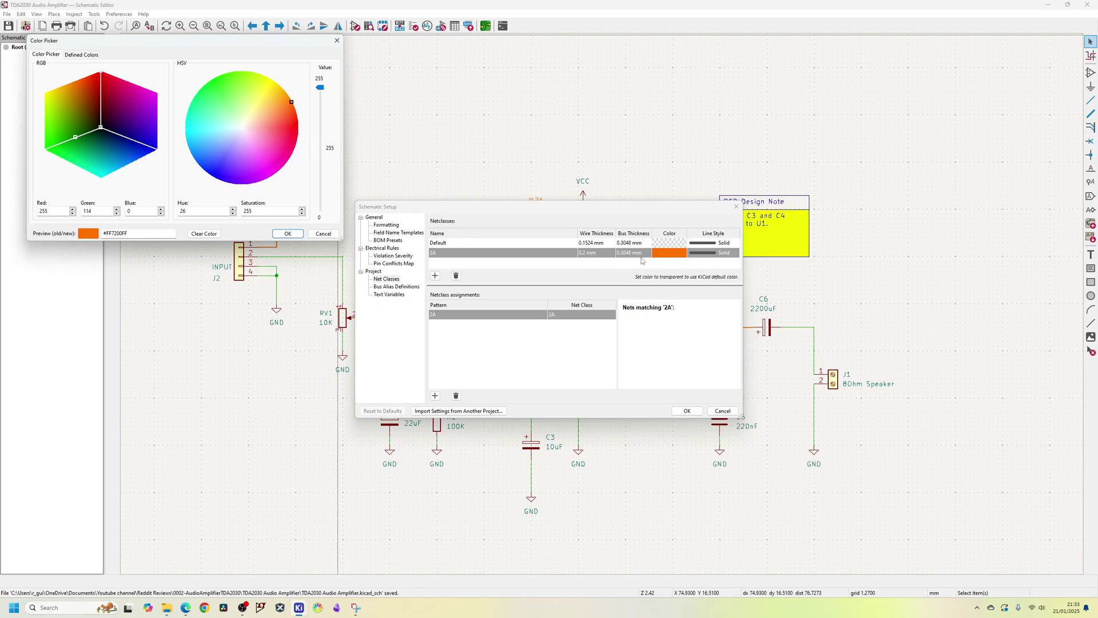
click(204, 233)
click(284, 234)
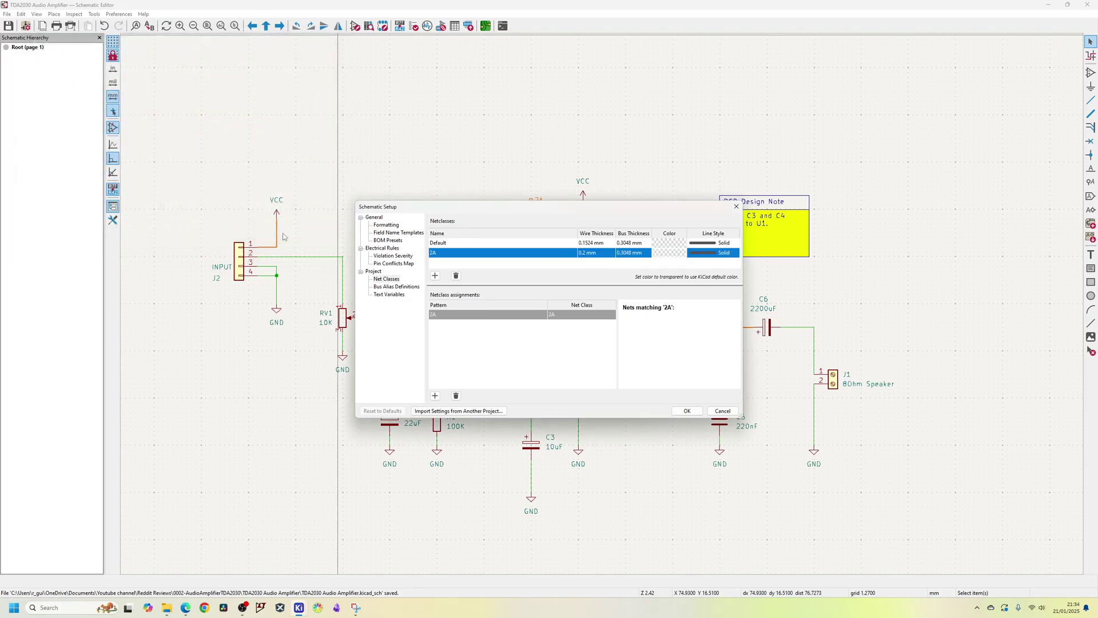
click(586, 255)
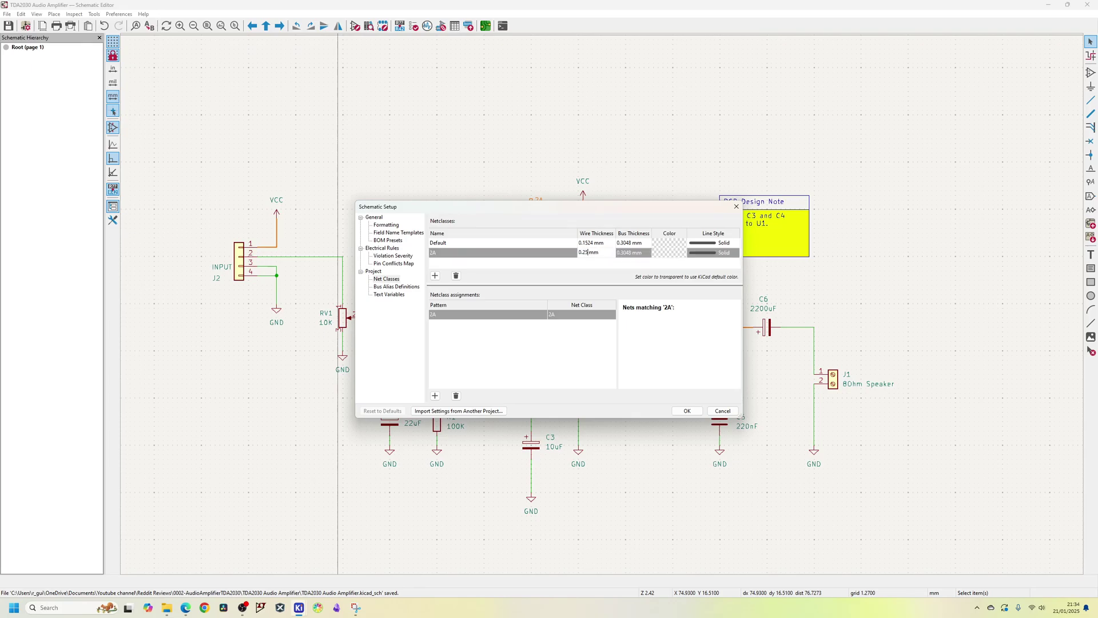
Apply the net class changes and add 2A labels on the C6–J1 and J1–GND wires
click(686, 410)
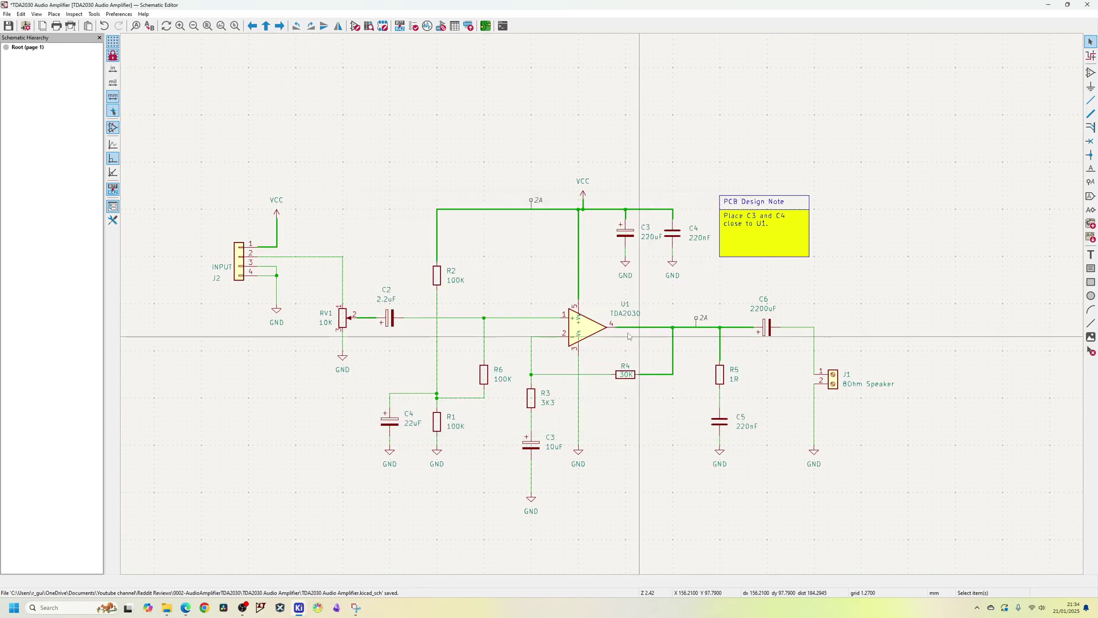
scroll(669, 279, up, 2)
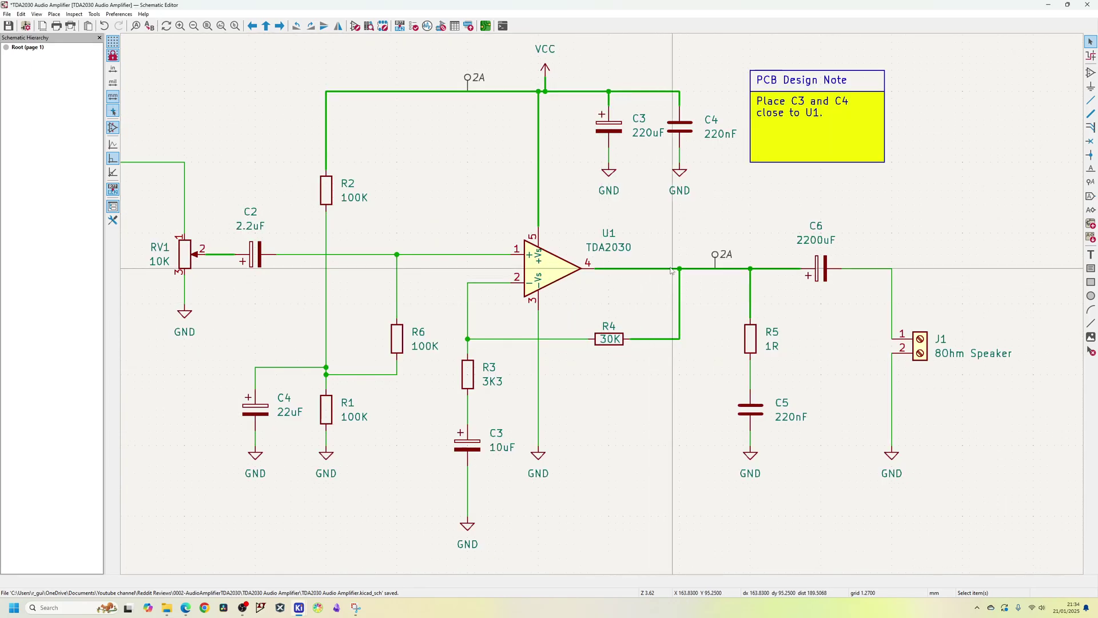
click(714, 264)
key(ctrl+d)
click(895, 275)
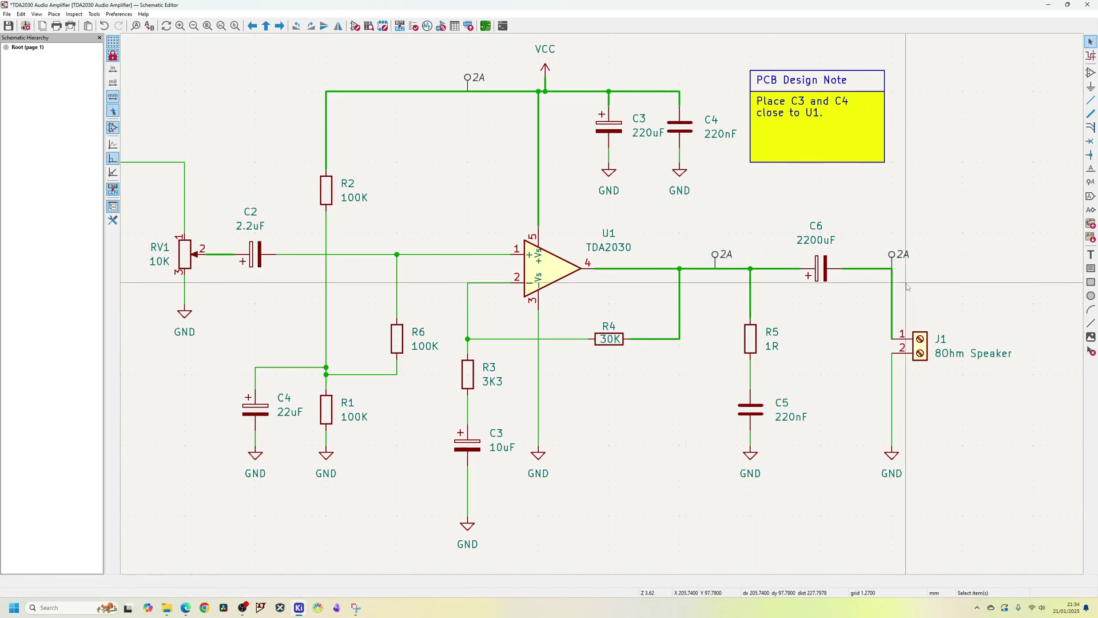
key(ctrl+d)
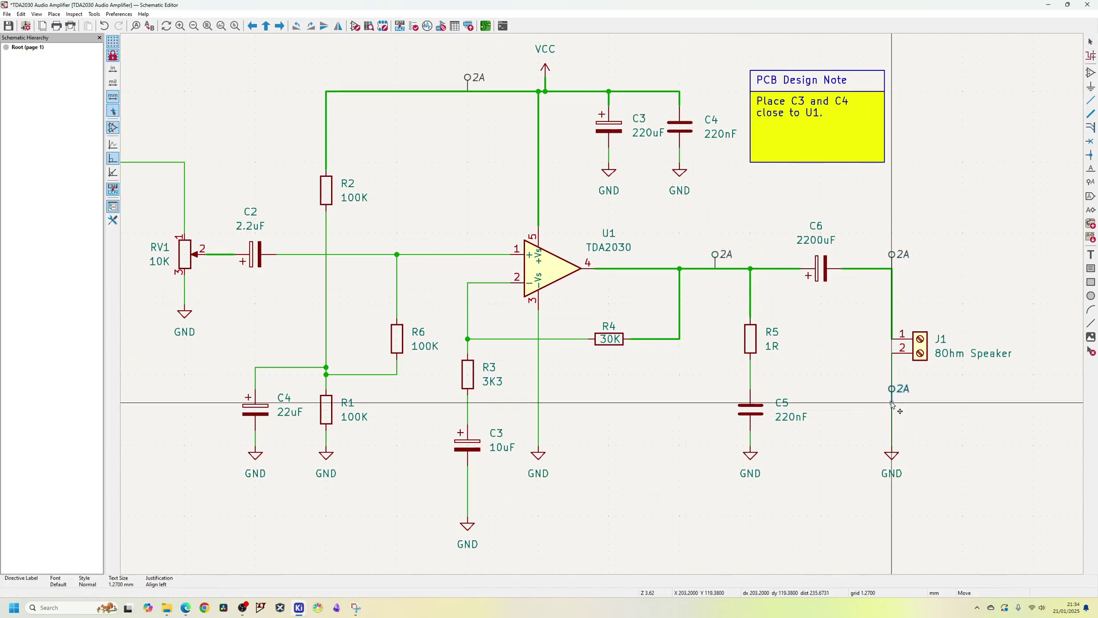
click(892, 398)
Fit the whole sheet in view and save the schematic
key(Home)
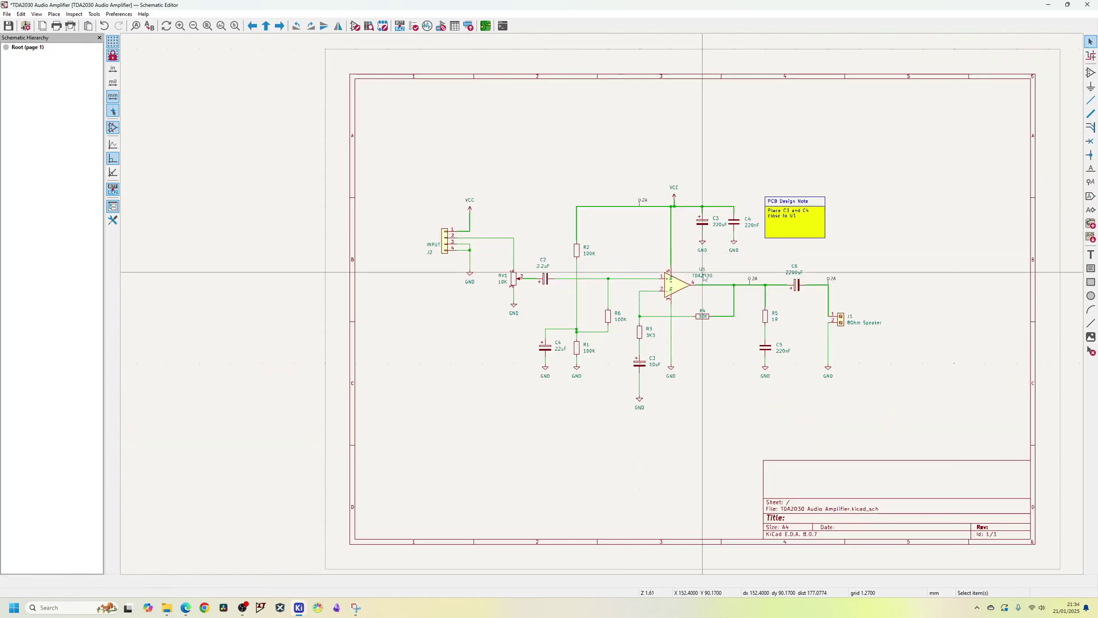
click(8, 25)
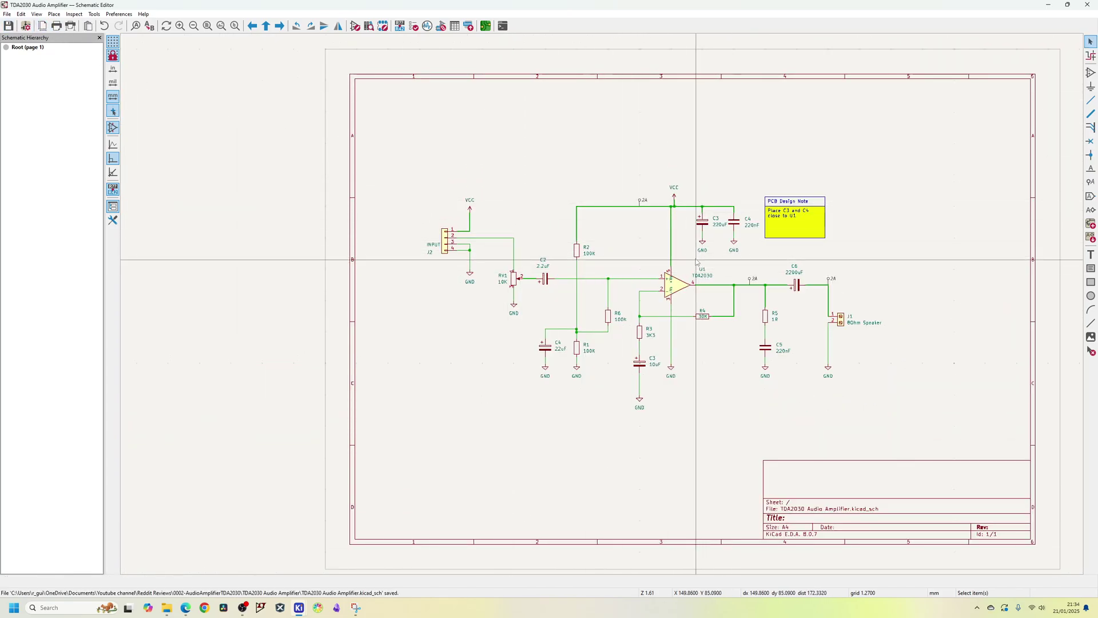
scroll(697, 261, up, 3)
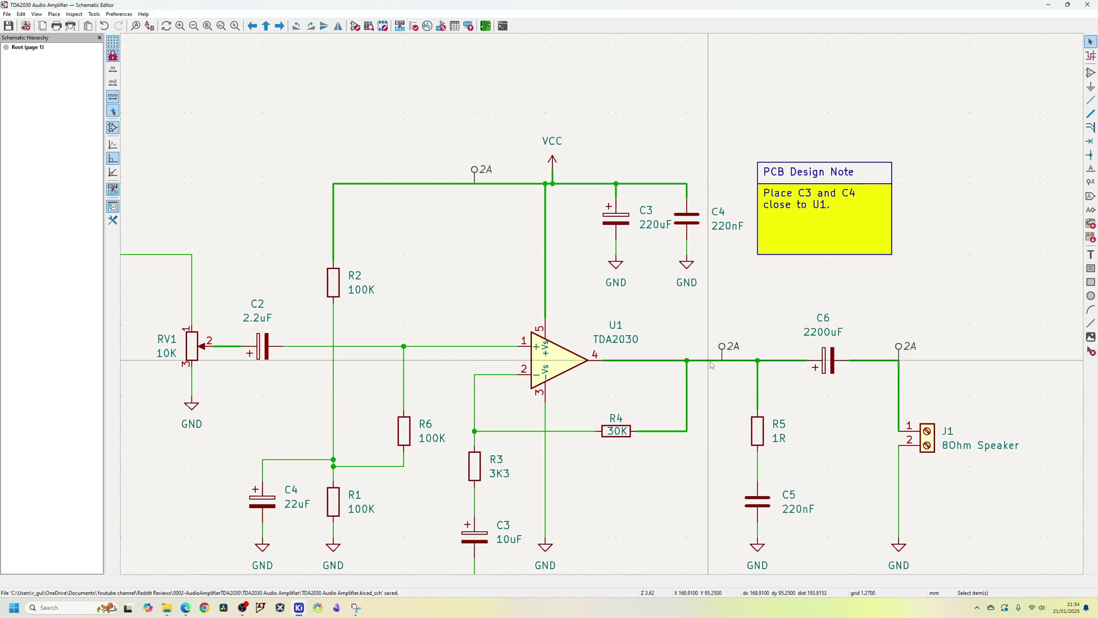
scroll(709, 371, down, 5)
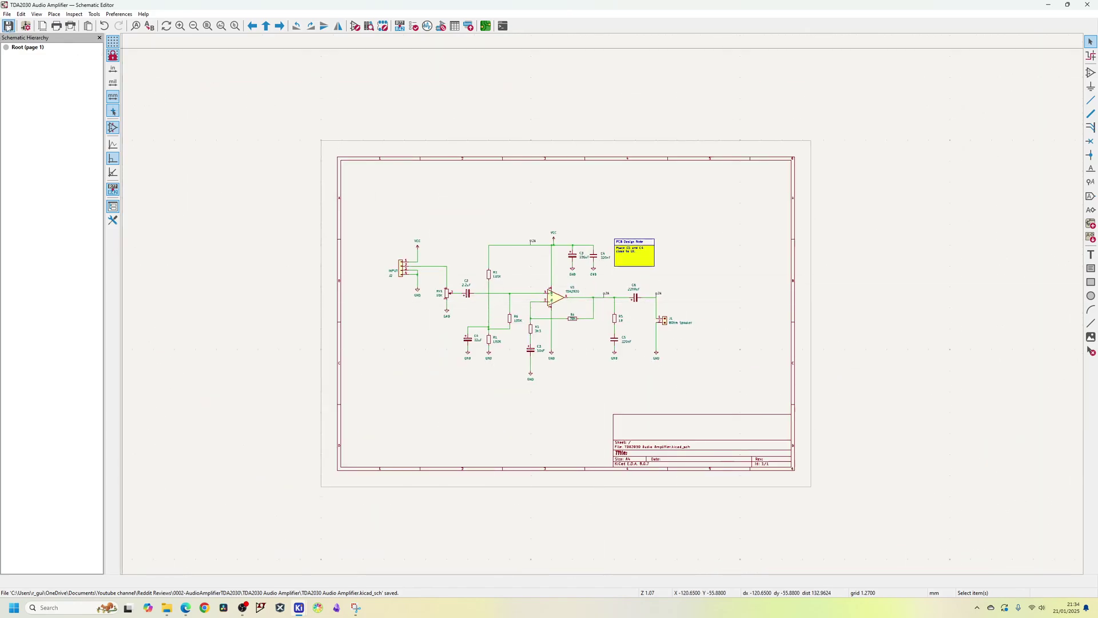
scroll(522, 225, up, 3)
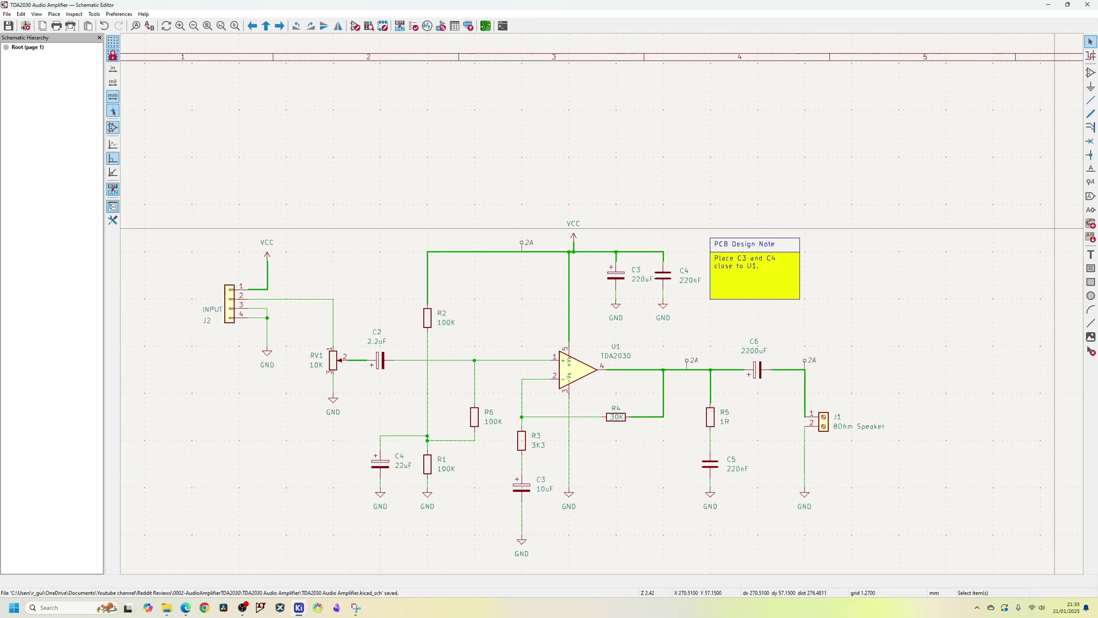
Show the Reddit TDA2030 schematic image maximized in Edge for reference
key(alt+Tab)
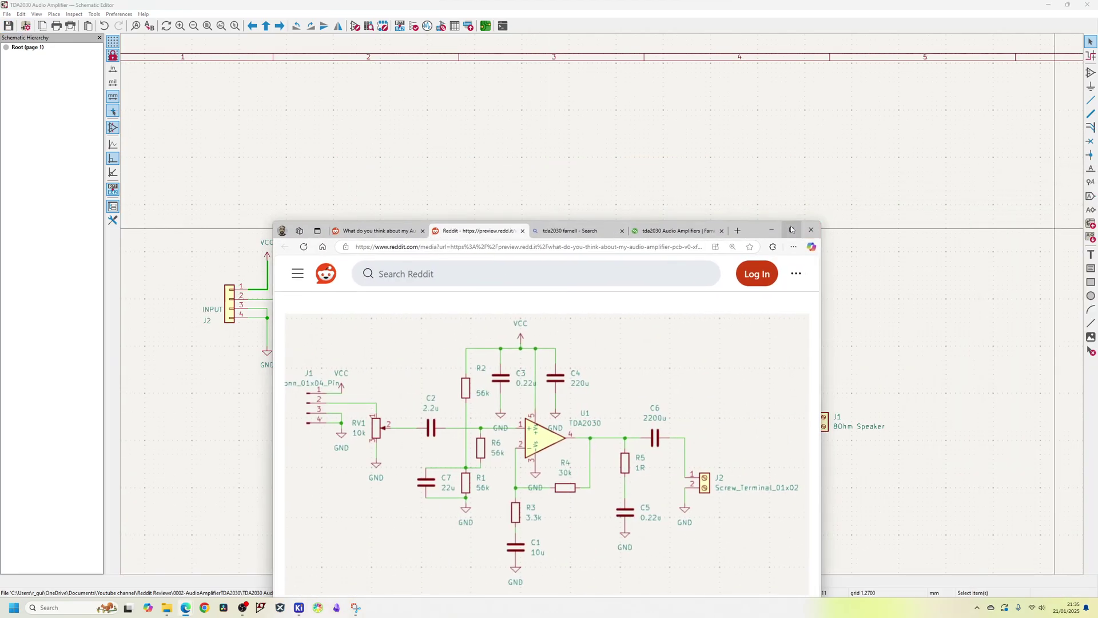
key(super+Up)
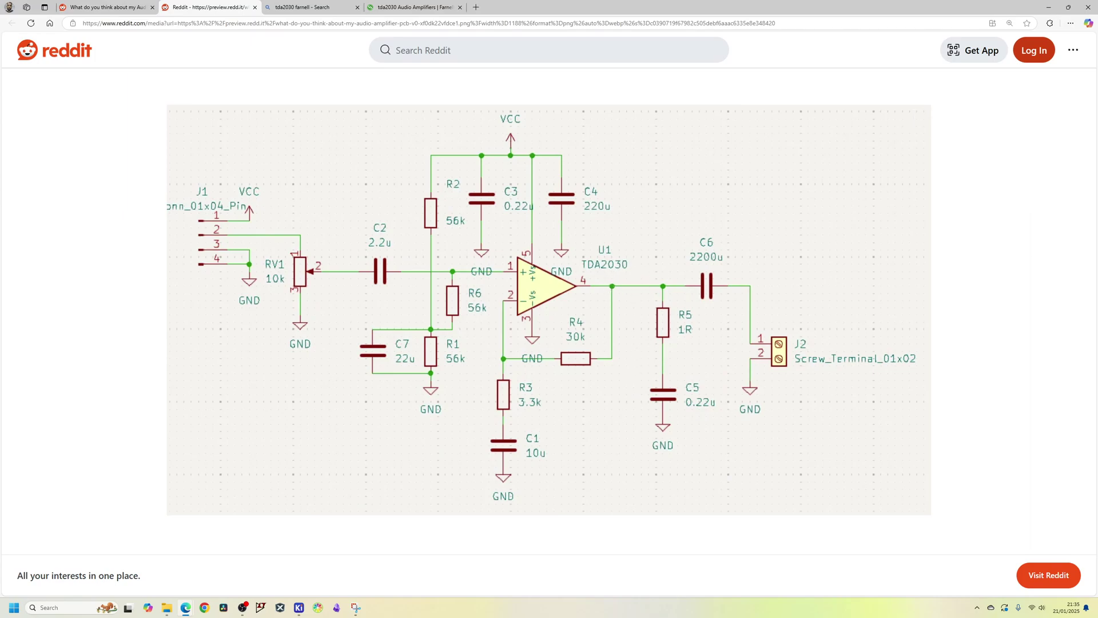
key(alt+Tab)
Maximize the Farnell datasheet and scroll to the Figure 18–19 application circuits
double_click(548, 244)
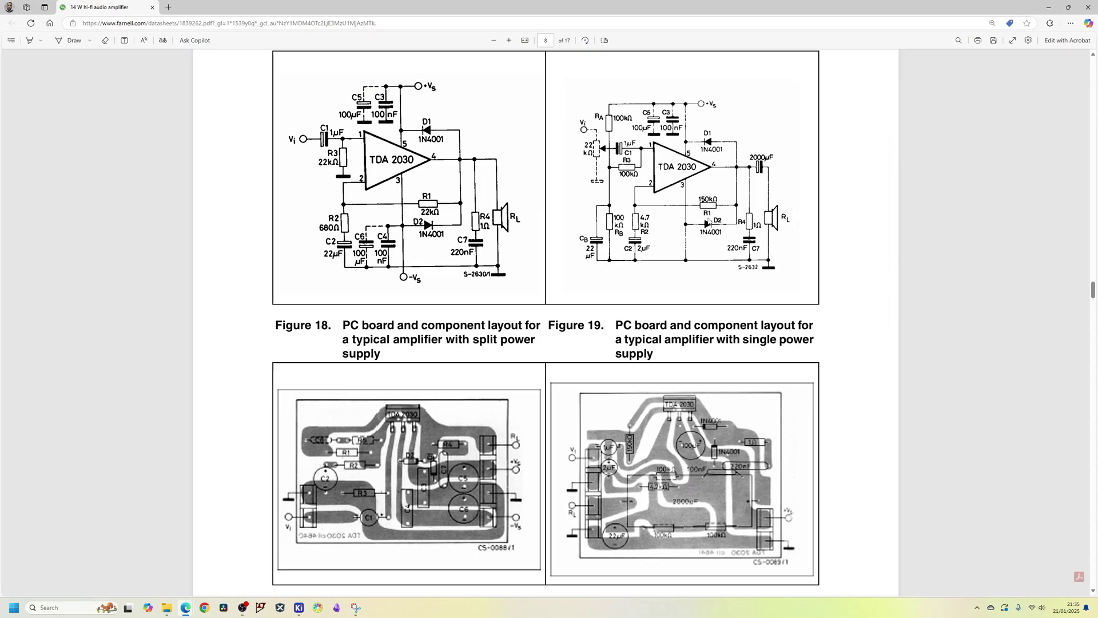
scroll(548, 244, up, 2)
ctrl+scroll(734, 273, up, 4)
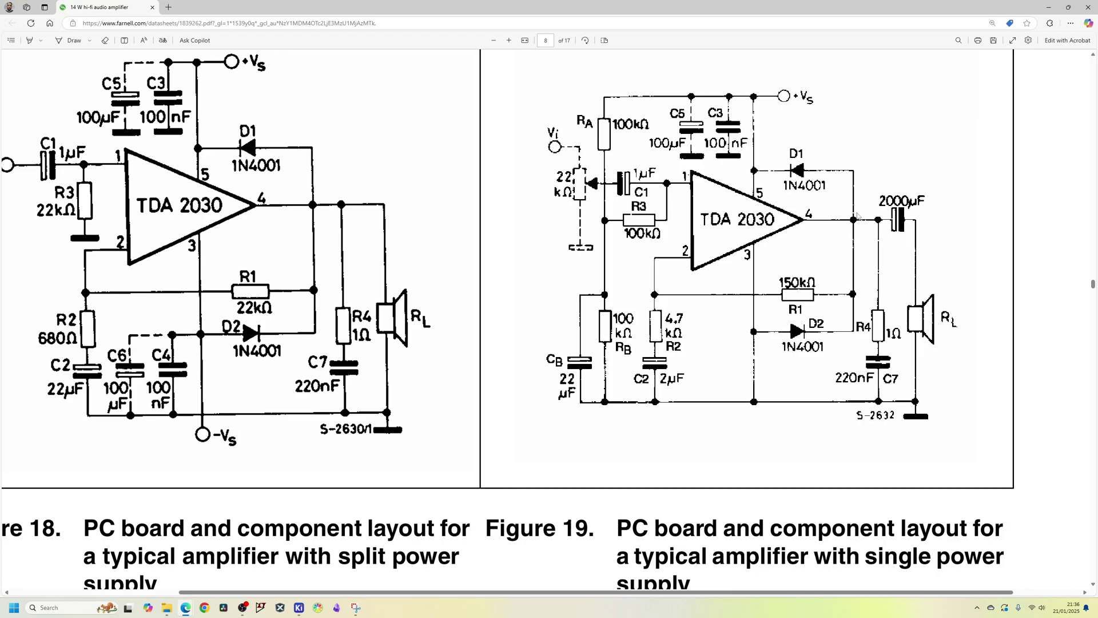
Return to KiCad and save the schematic with 1N4001 clamp diodes D1 and D2
click(1048, 6)
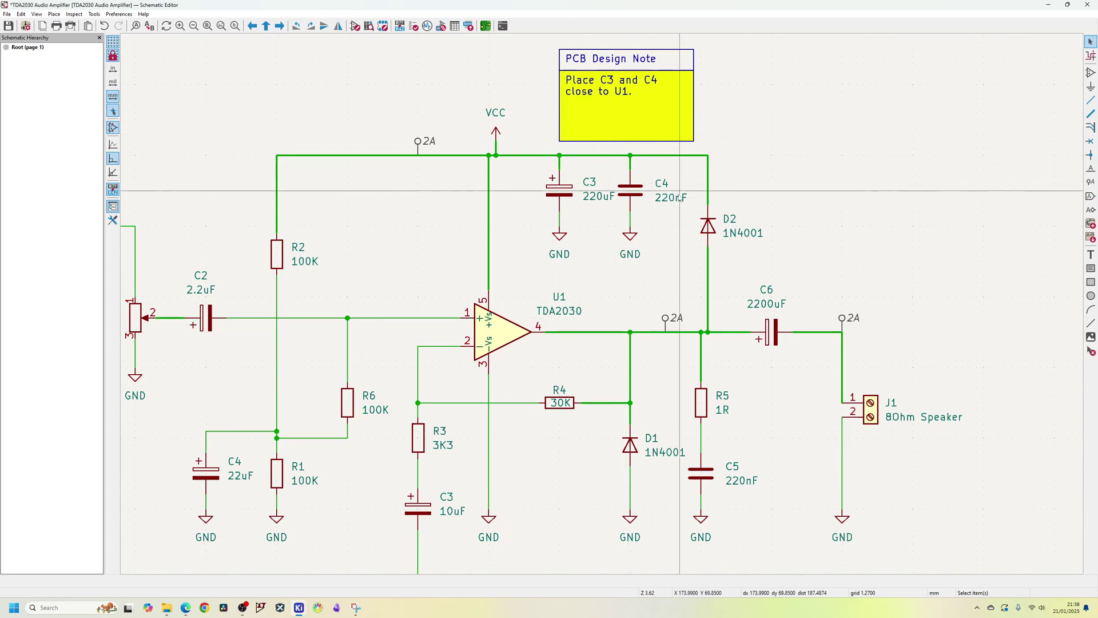
key(ctrl+s)
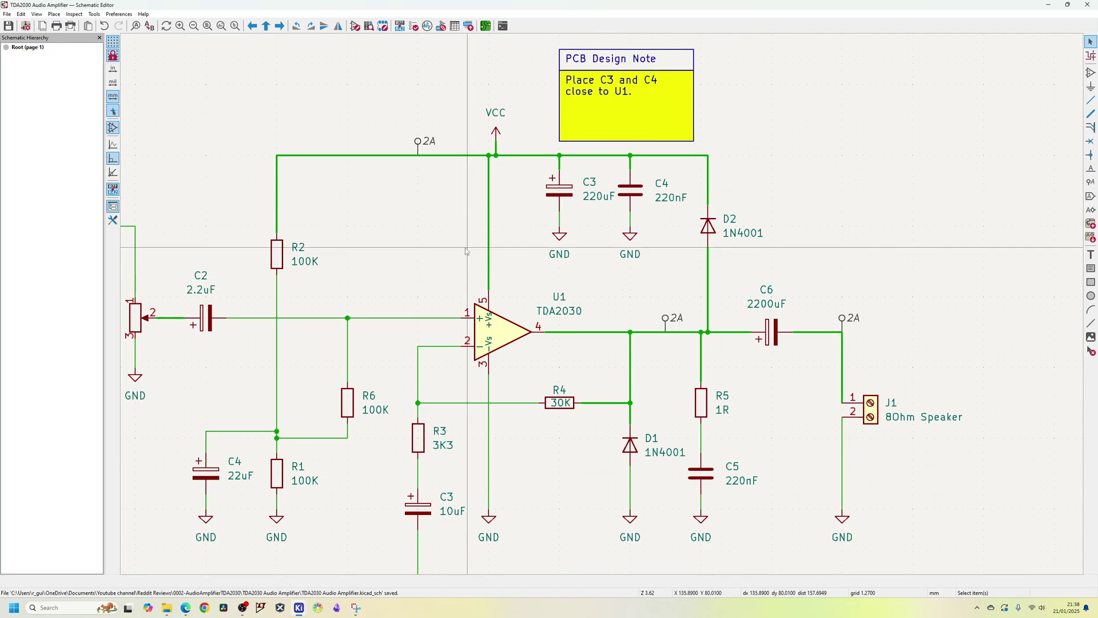
Open Assign Footprints, then widen Excel's Farnell column G and select its codes
click(441, 25)
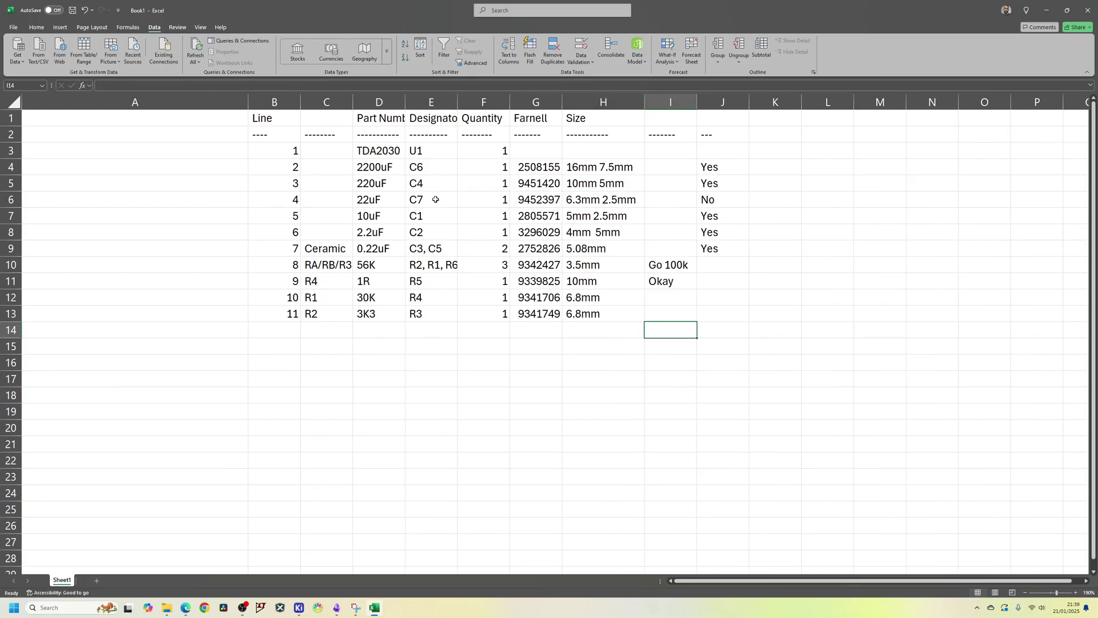
drag(562, 103, 598, 103)
drag(572, 167, 557, 311)
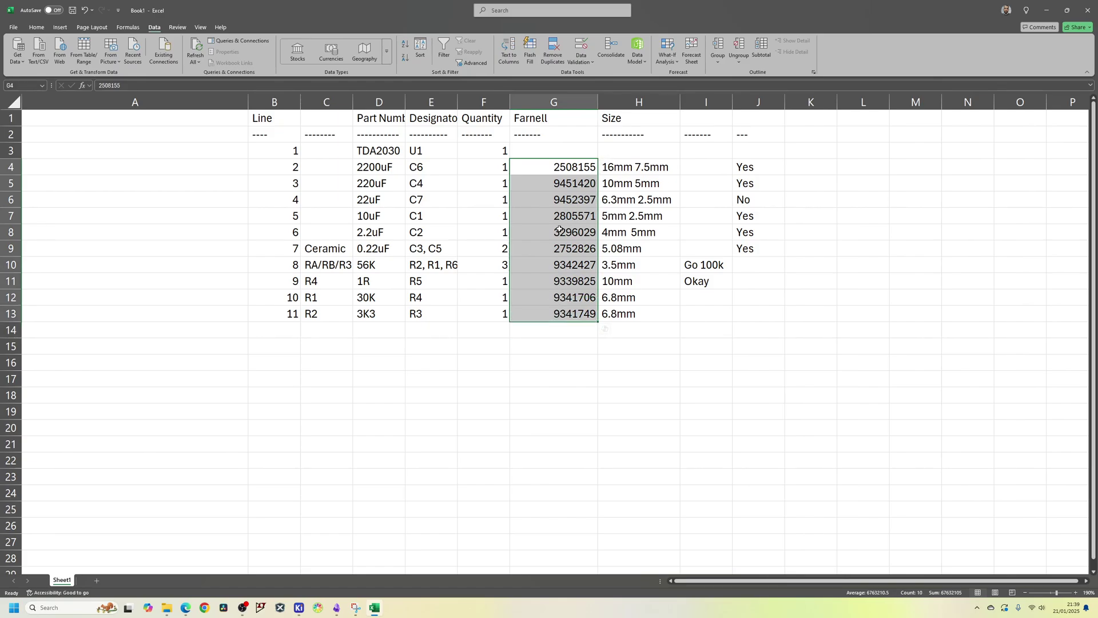
Check the 56K resistor entry, select capacitor codes G4–G9, and mark the ceramic 0.22uF row
click(366, 264)
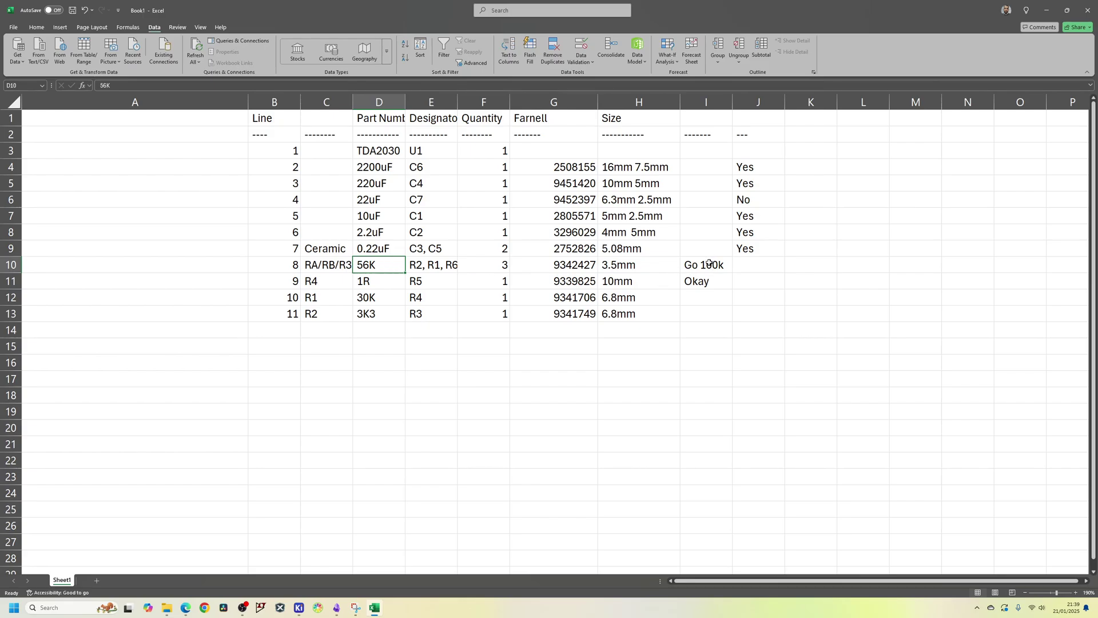
drag(548, 169, 571, 257)
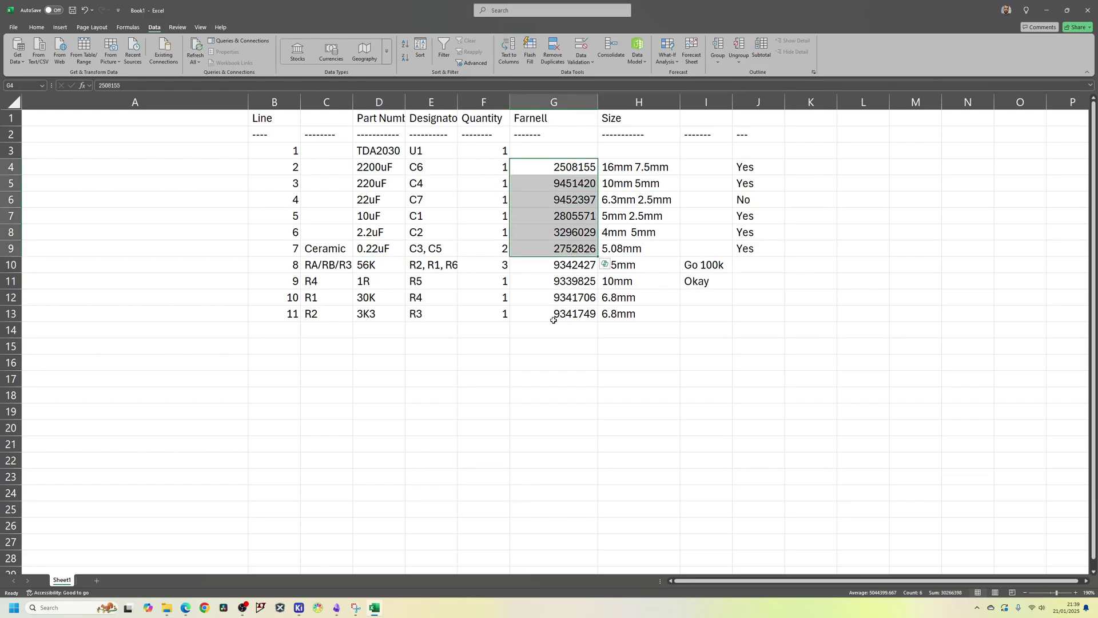
click(330, 250)
drag(329, 251, 380, 247)
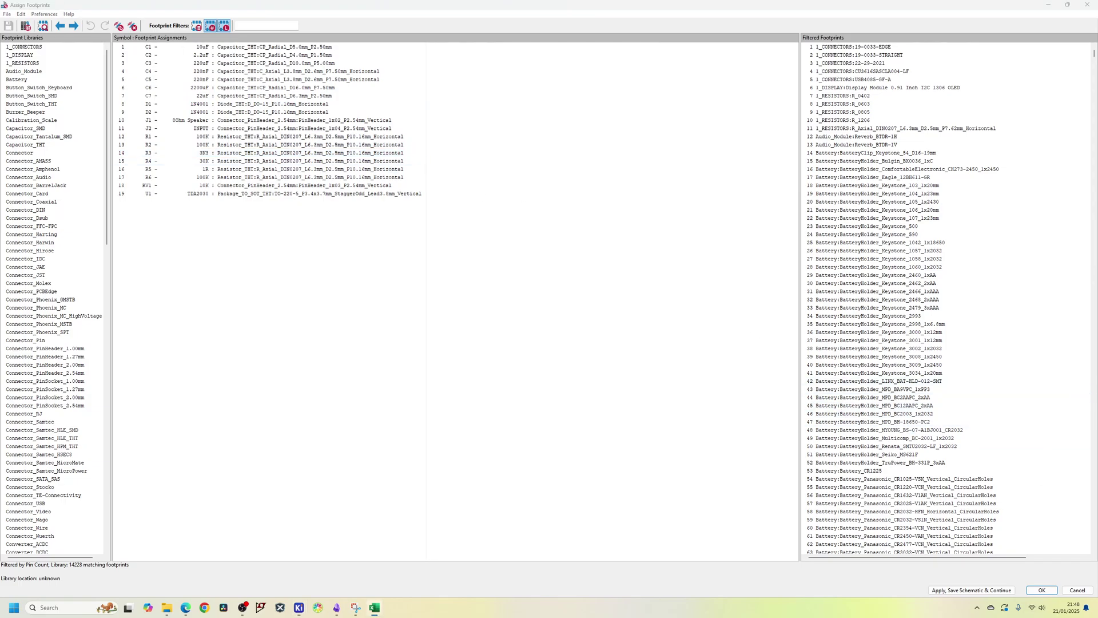
Bring back the Excel parts list and select Farnell codes G4 through G13
click(375, 607)
click(571, 166)
drag(571, 167, 565, 308)
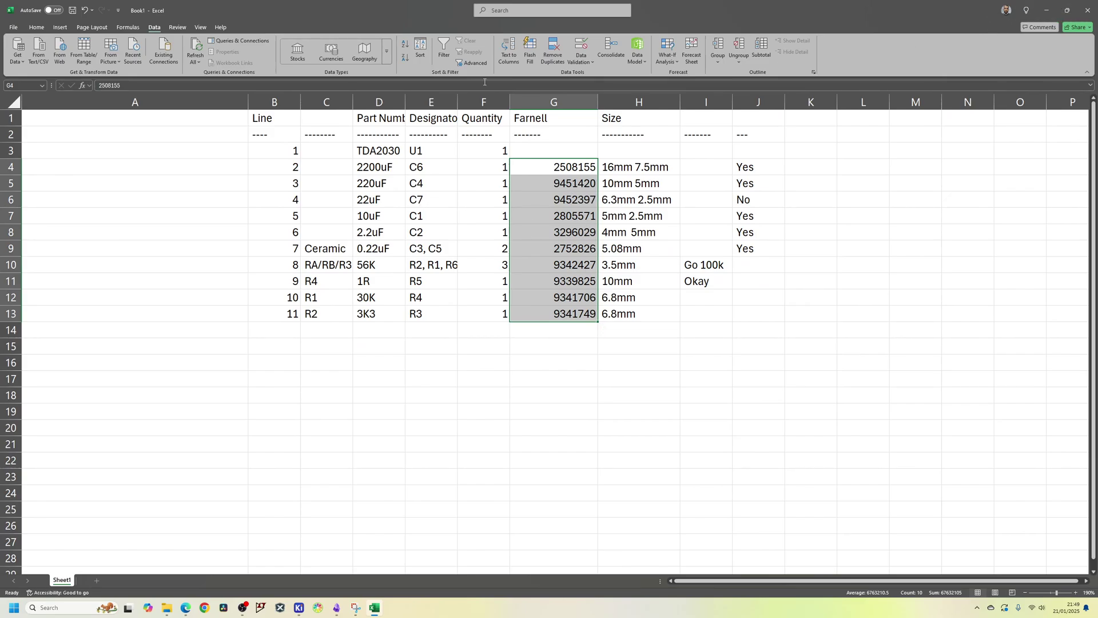
Minimize Excel to return to KiCad
click(1046, 10)
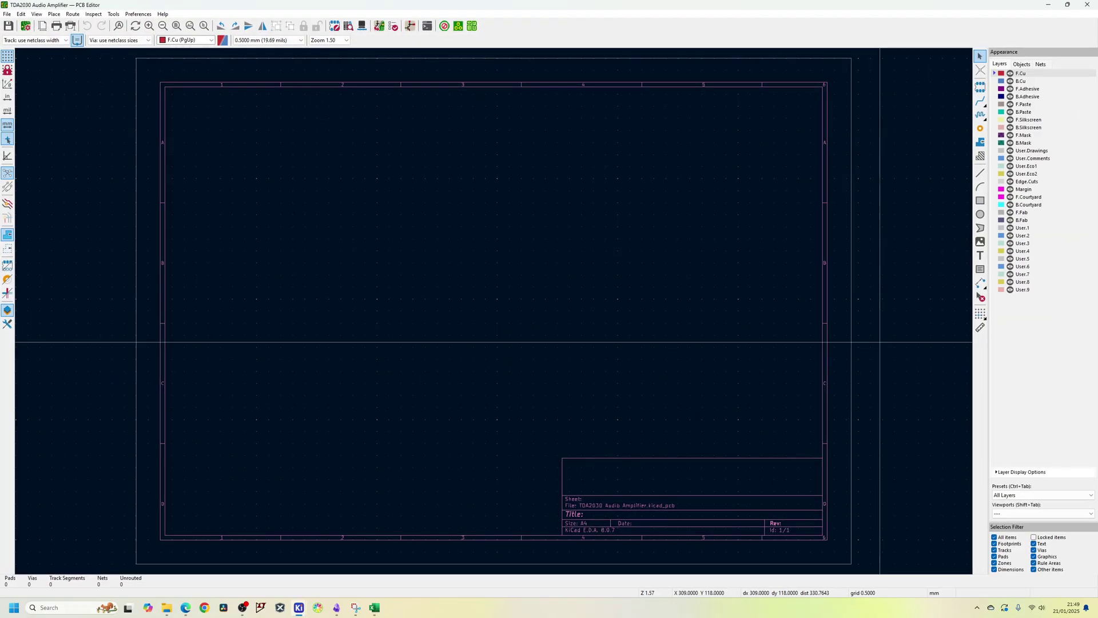